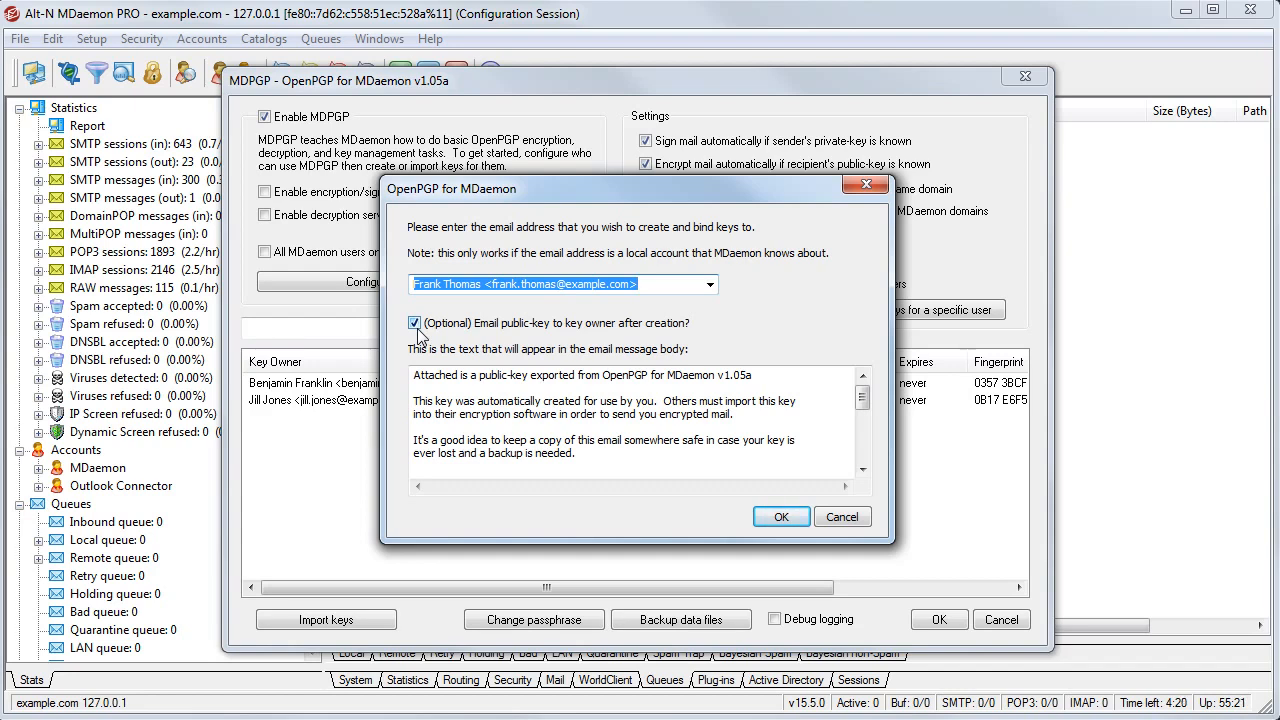
Create the OpenPGP keys for the selected local account, with the public key emailed to its owner
left_click(795, 522)
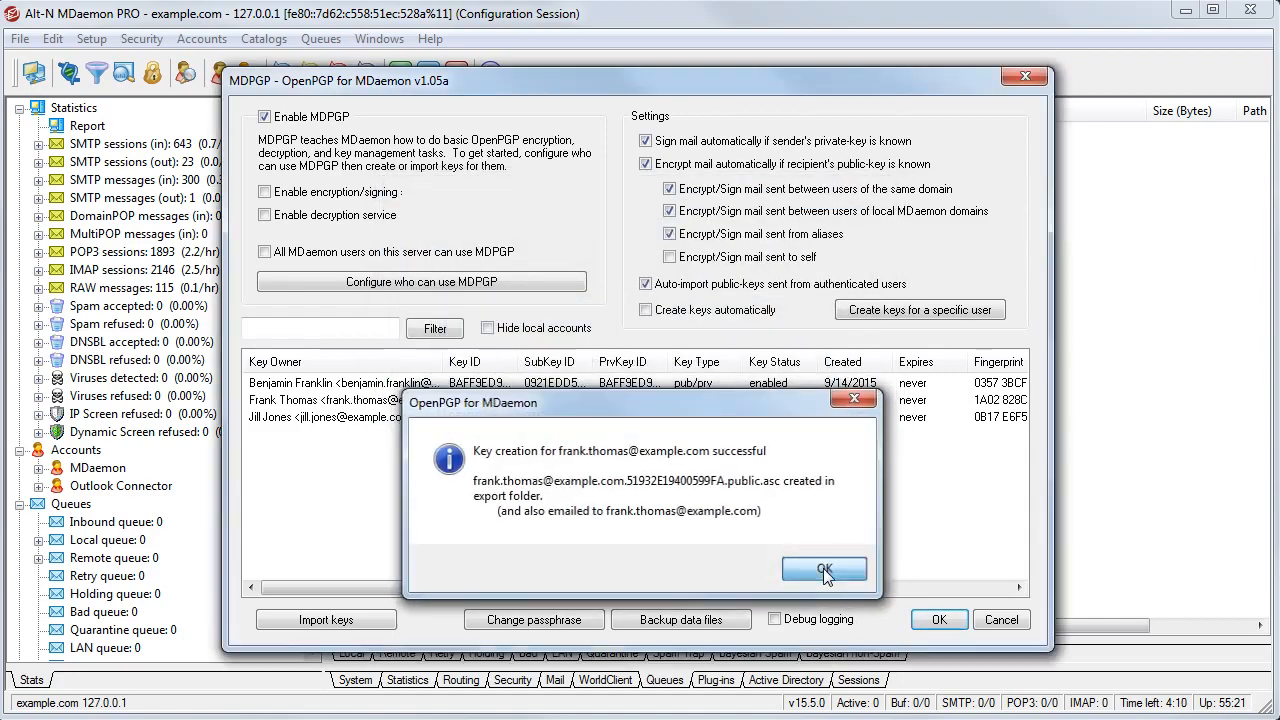
left_click(823, 568)
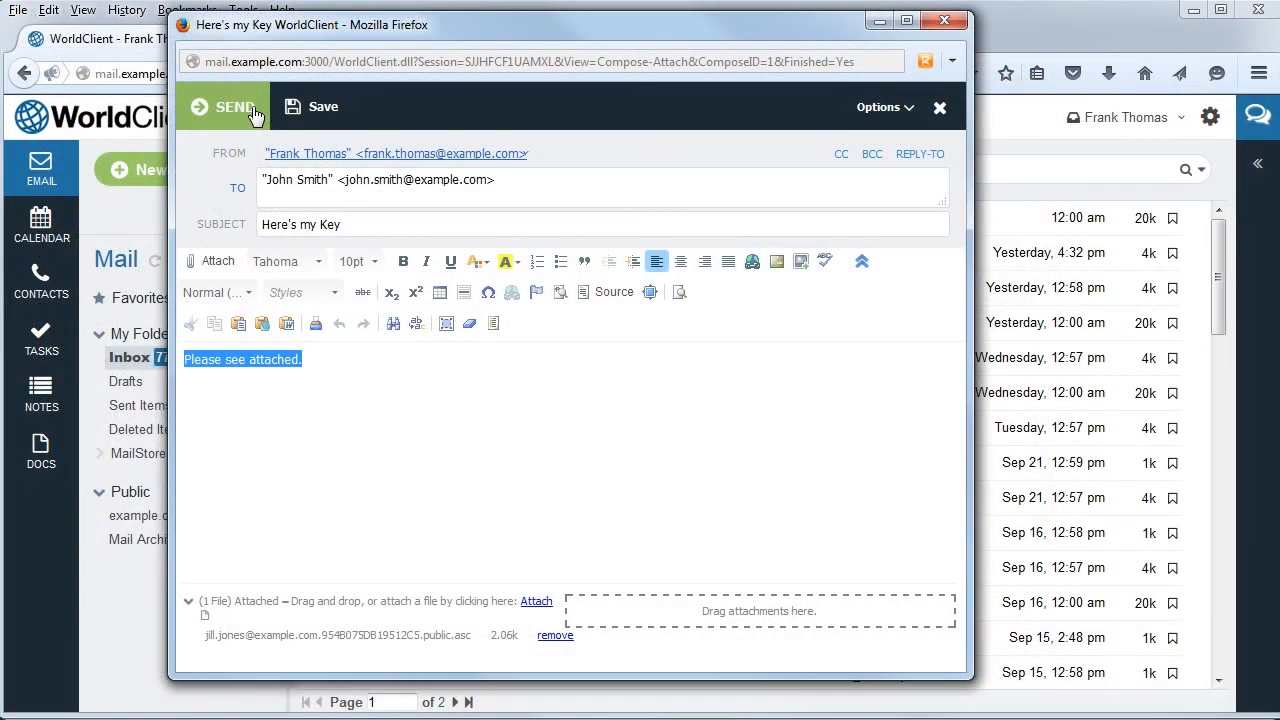
In WorldClient, send the "Here's my Key" message with the attached public key, and start forwarding the received OpenPGP public-key email
left_click(236, 107)
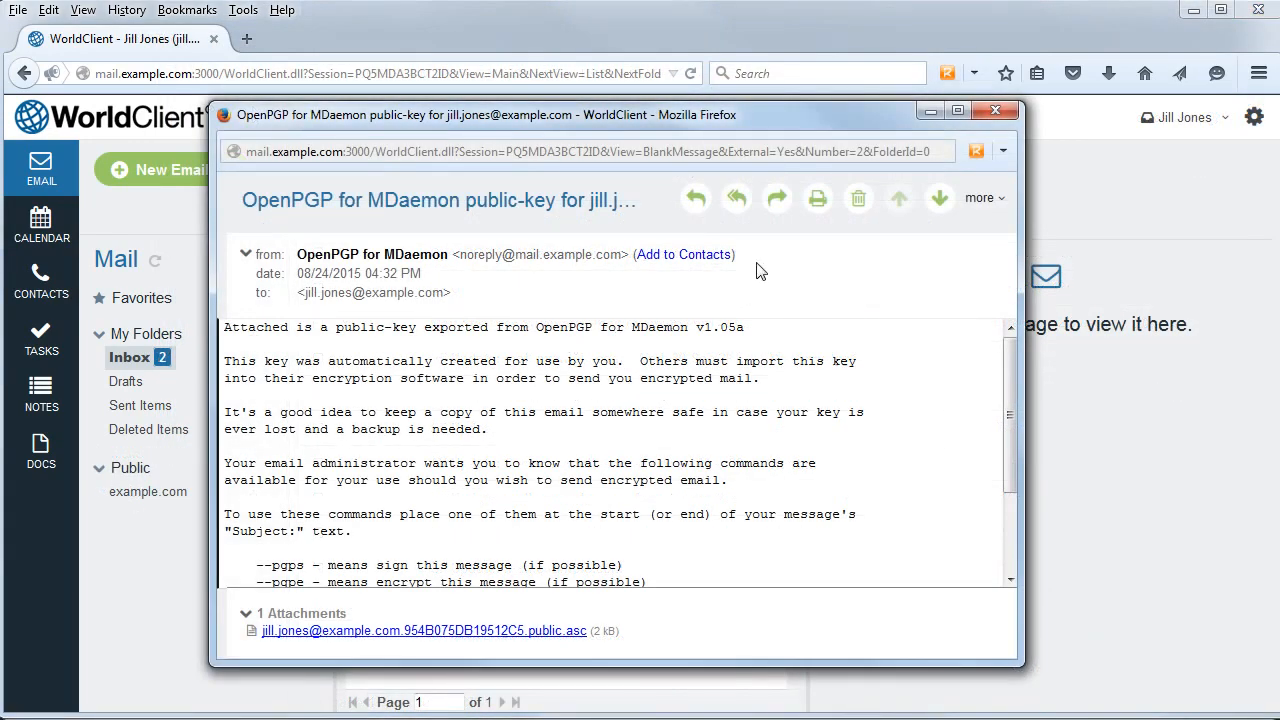
left_click(778, 200)
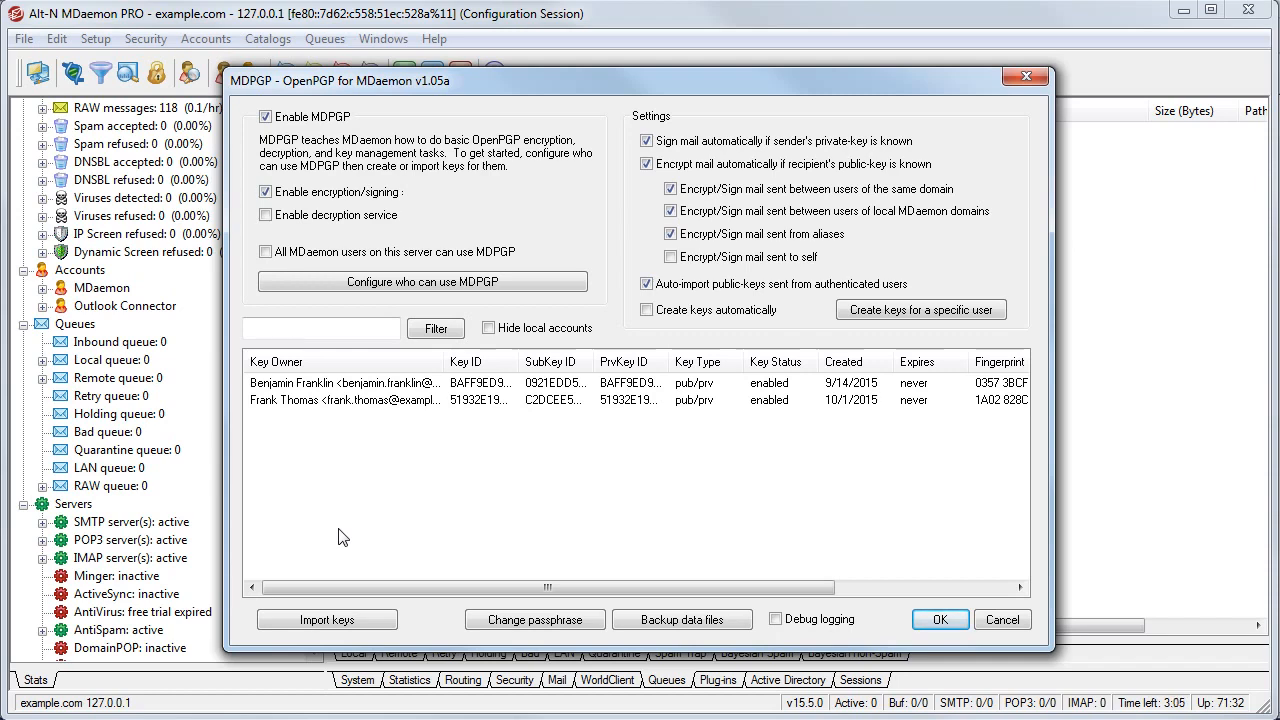
In MDaemon's MDPGP settings, import the public-key .asc file stored on the Desktop
left_click(350, 620)
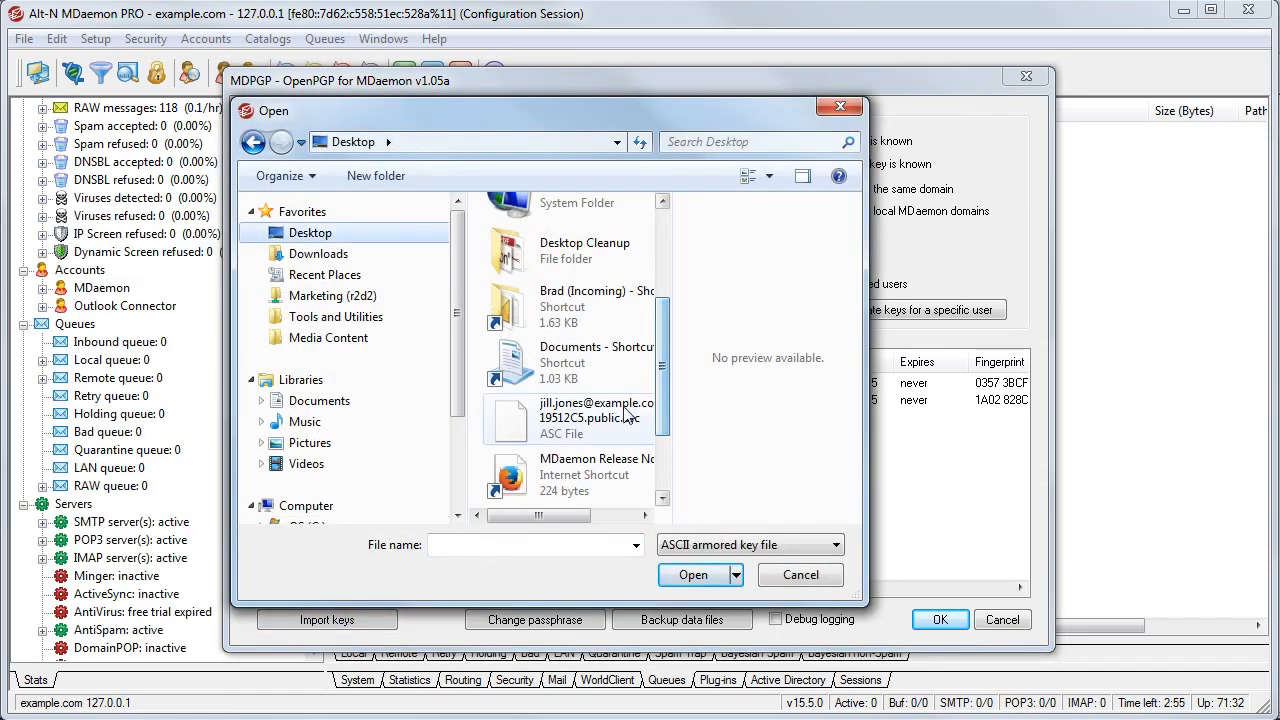
left_click(622, 414)
left_click(700, 575)
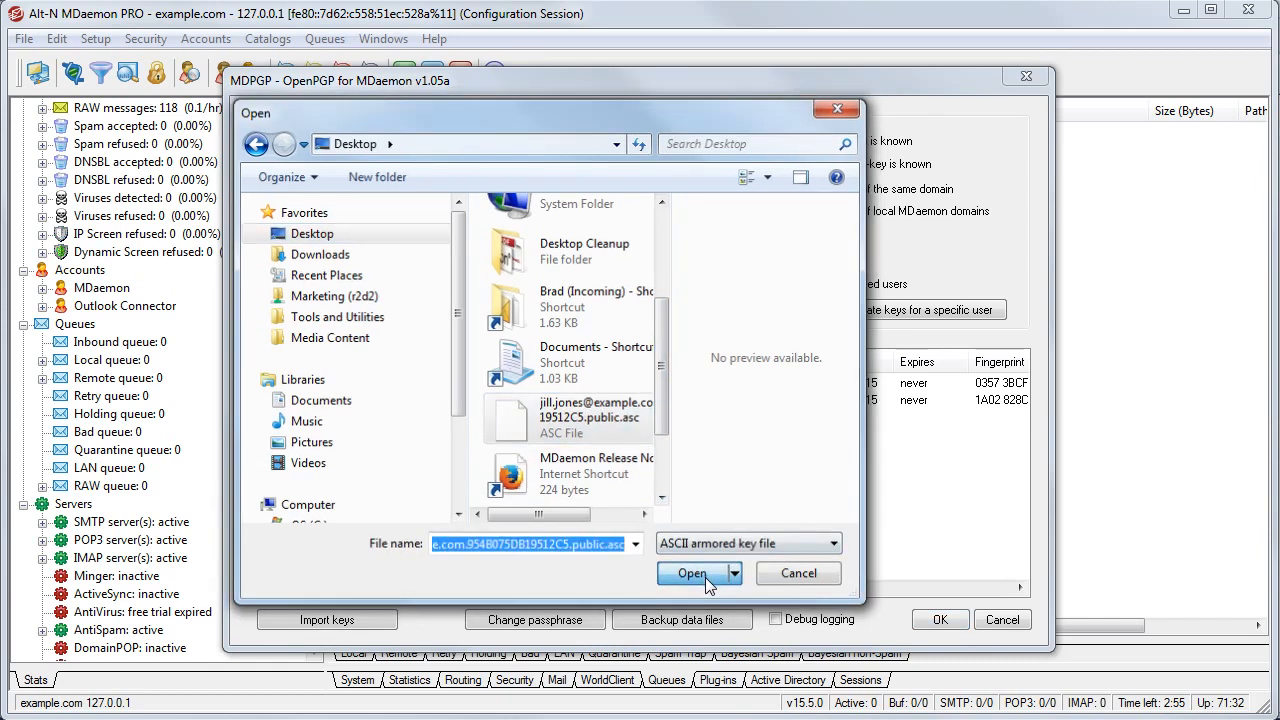
left_click(705, 577)
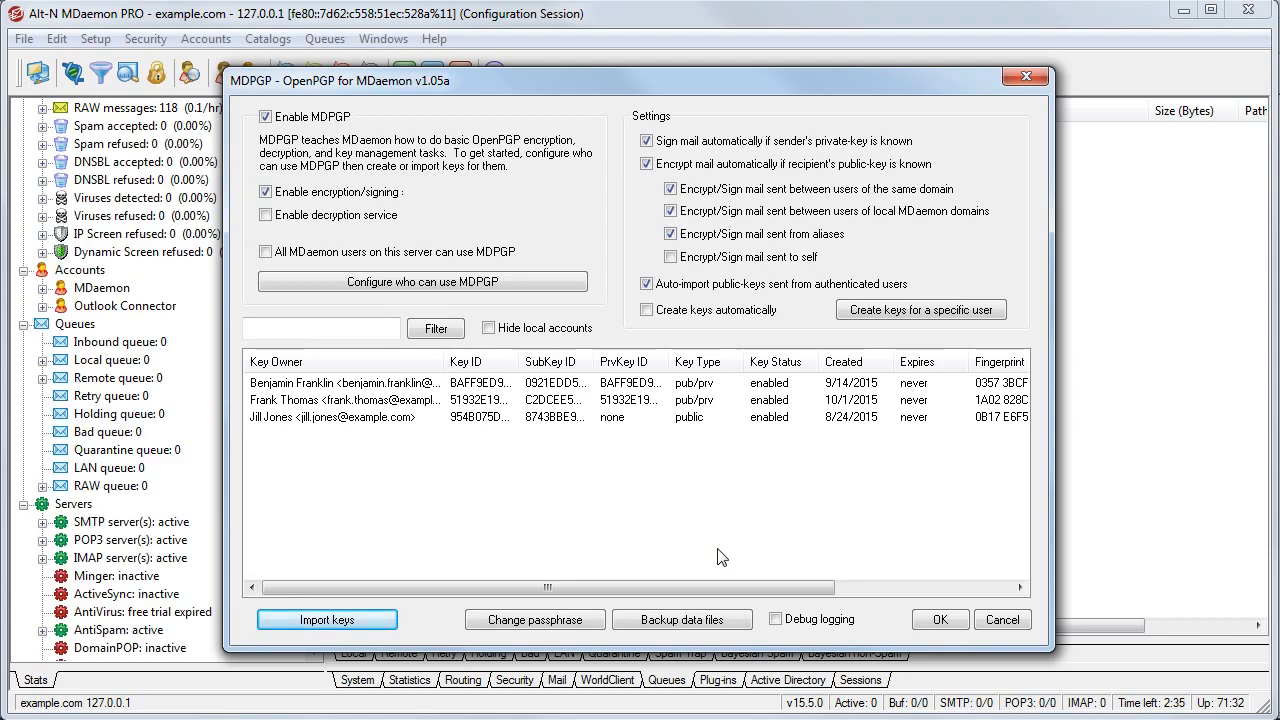
Export the key created 10/1/2015, with its public key emailed to the key owner's address
left_click(528, 402)
right_click(528, 402)
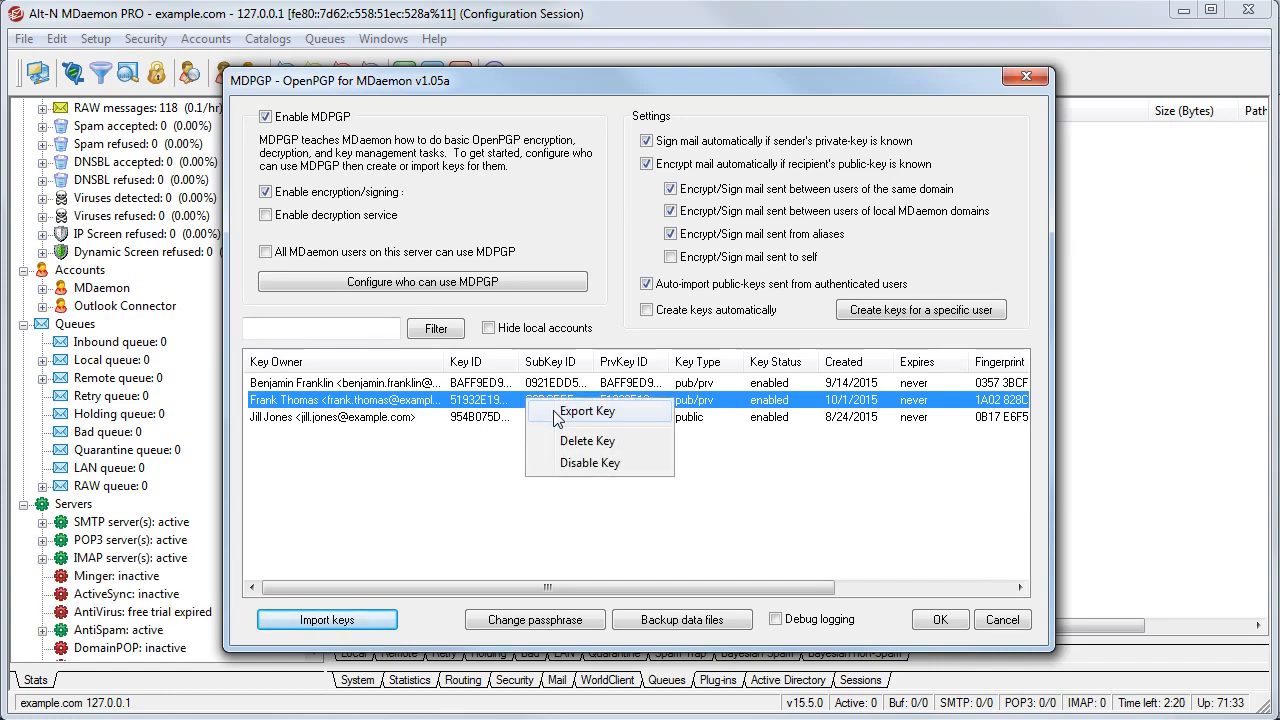
left_click(595, 412)
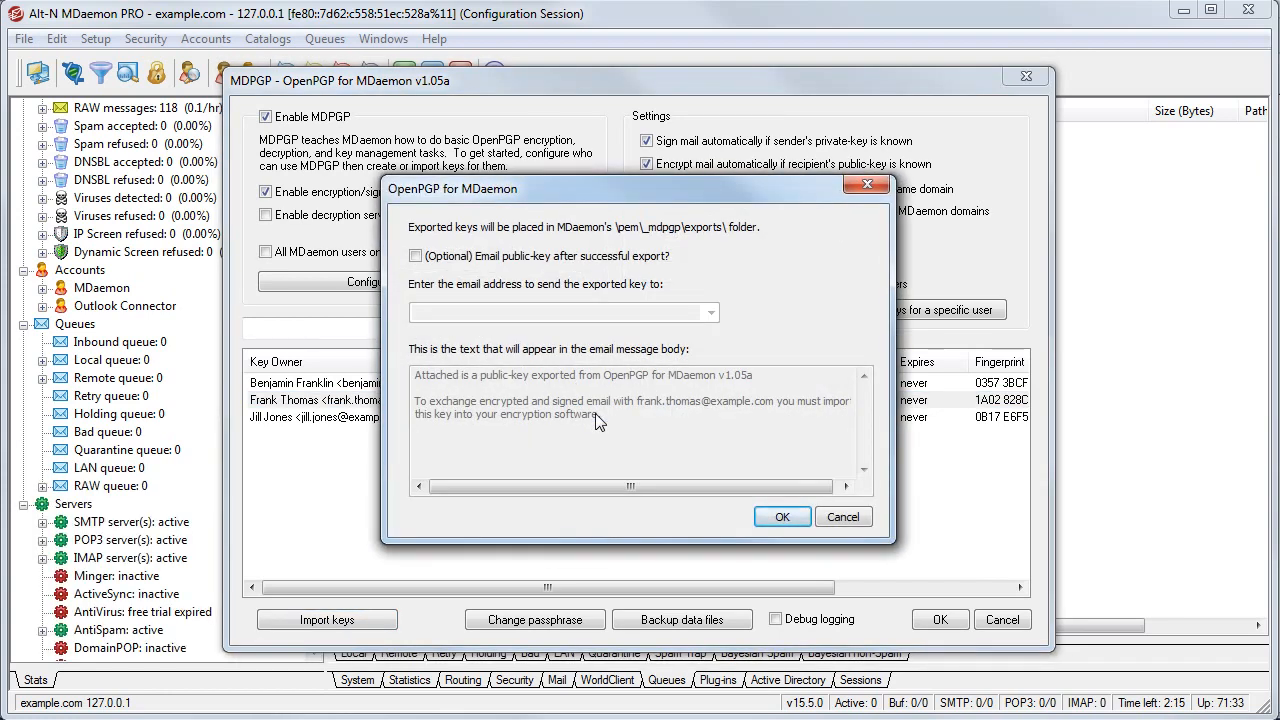
left_click(416, 256)
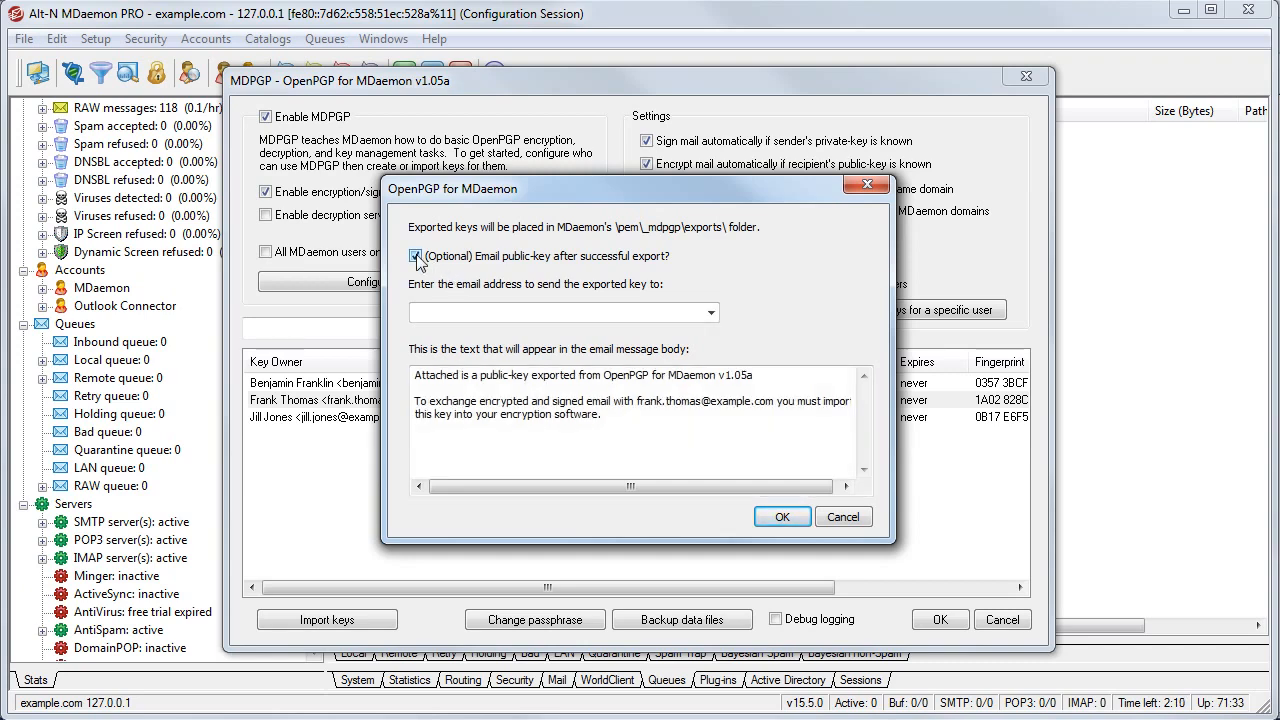
left_click(711, 313)
left_click(580, 357)
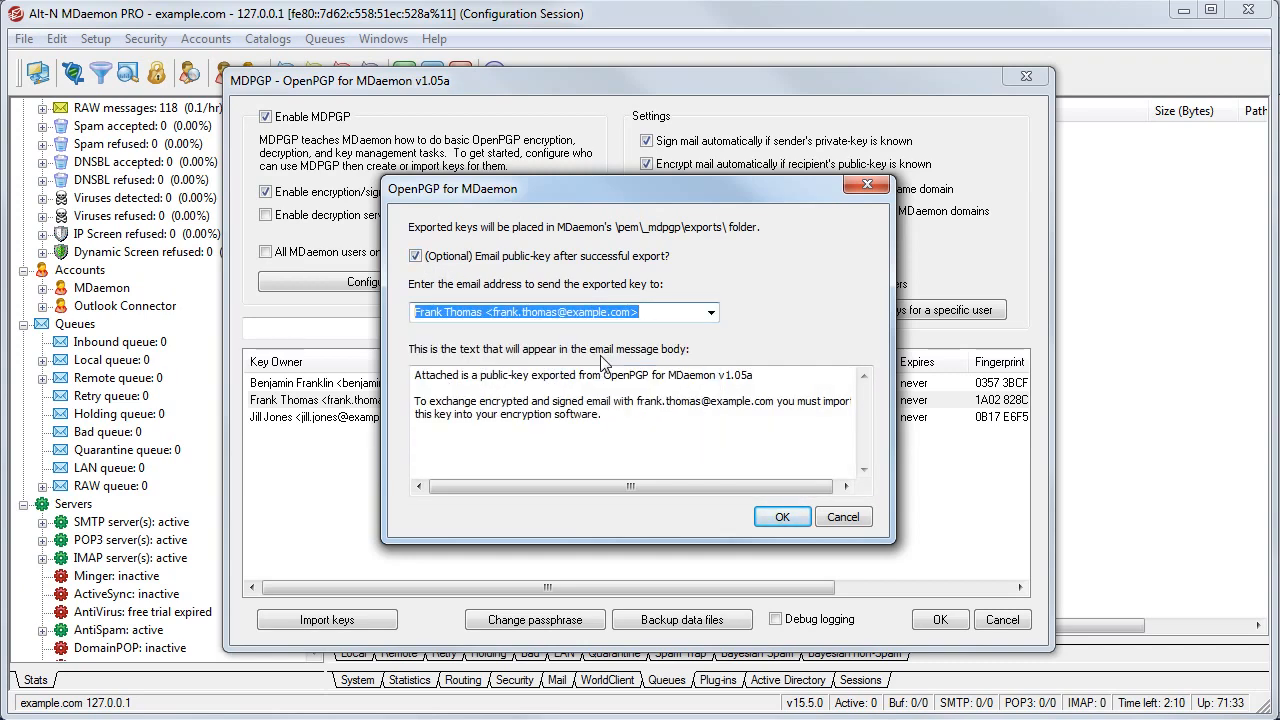
left_click(783, 525)
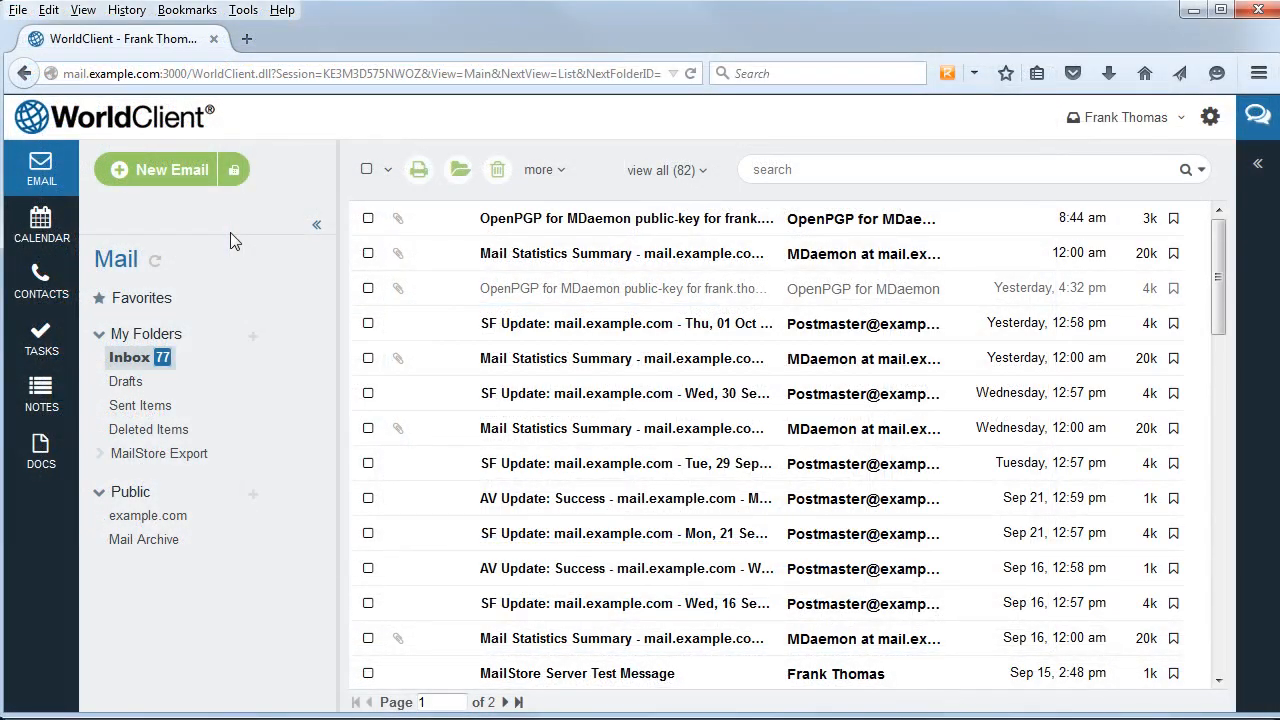
In WorldClient, send a new message to the account's own address with the subject "--pgpk To Retrieve Public Key"
left_click(195, 181)
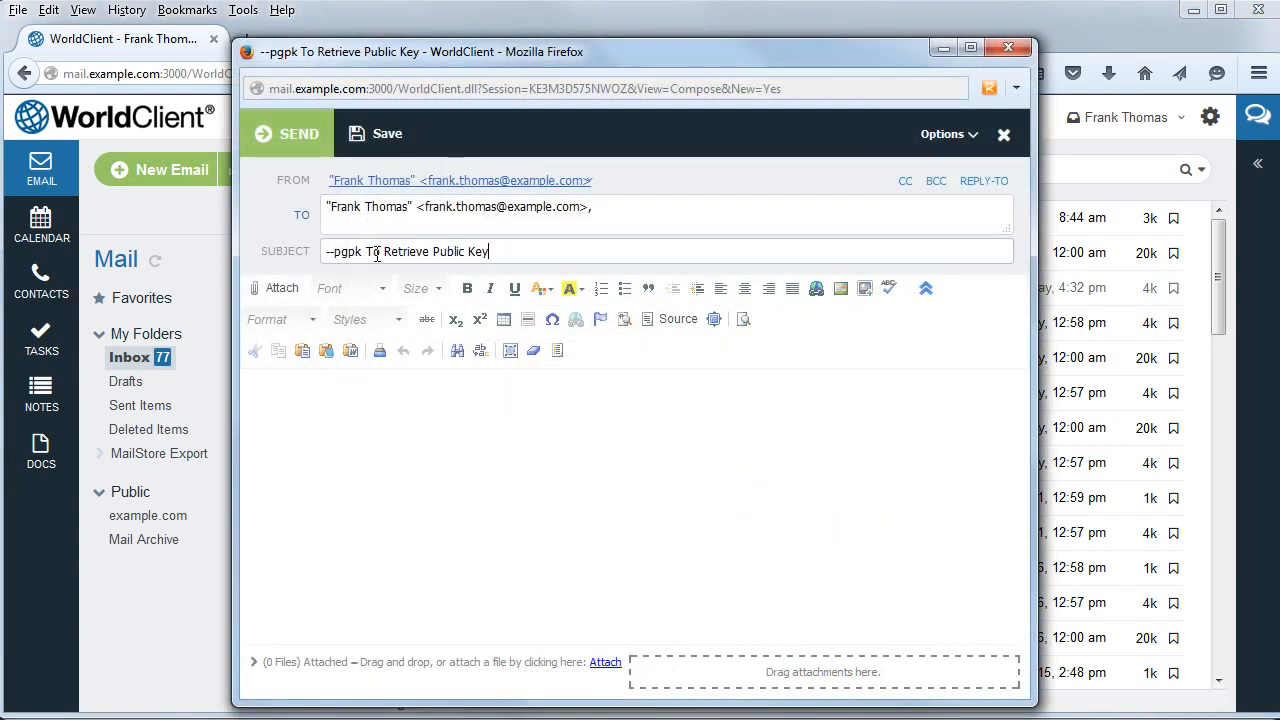
left_click_drag(366, 254, 321, 254)
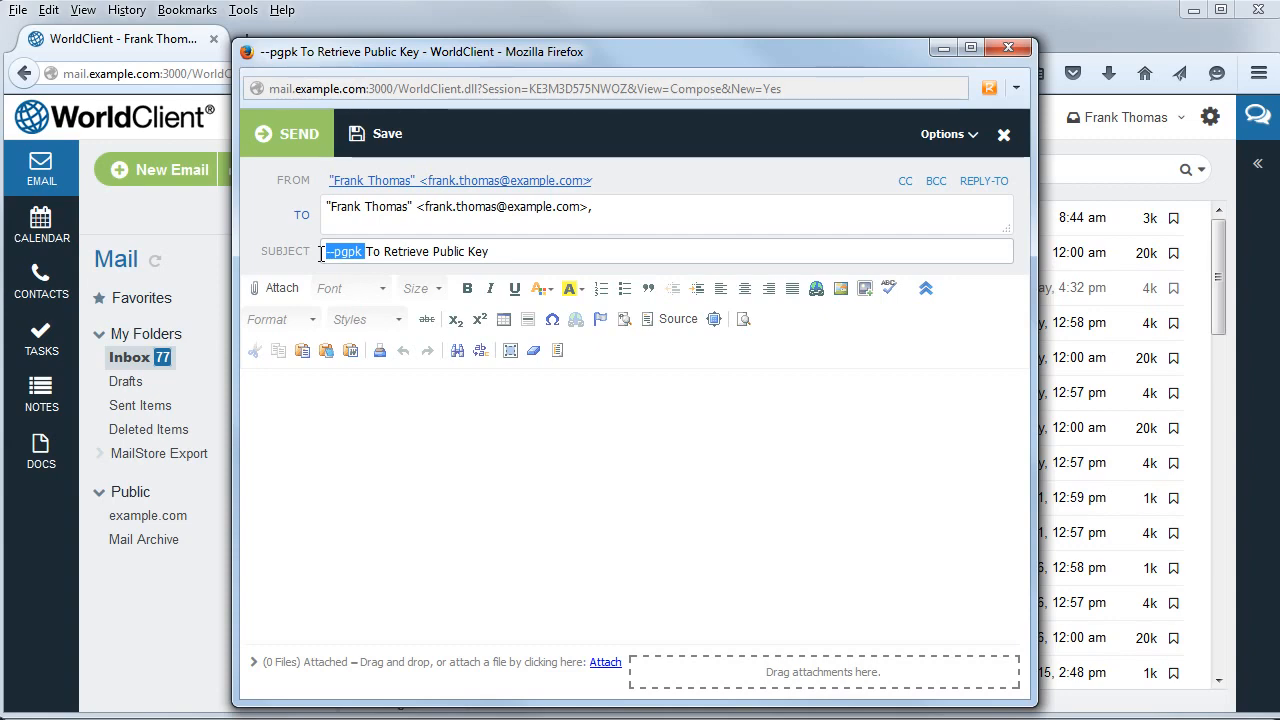
left_click(303, 140)
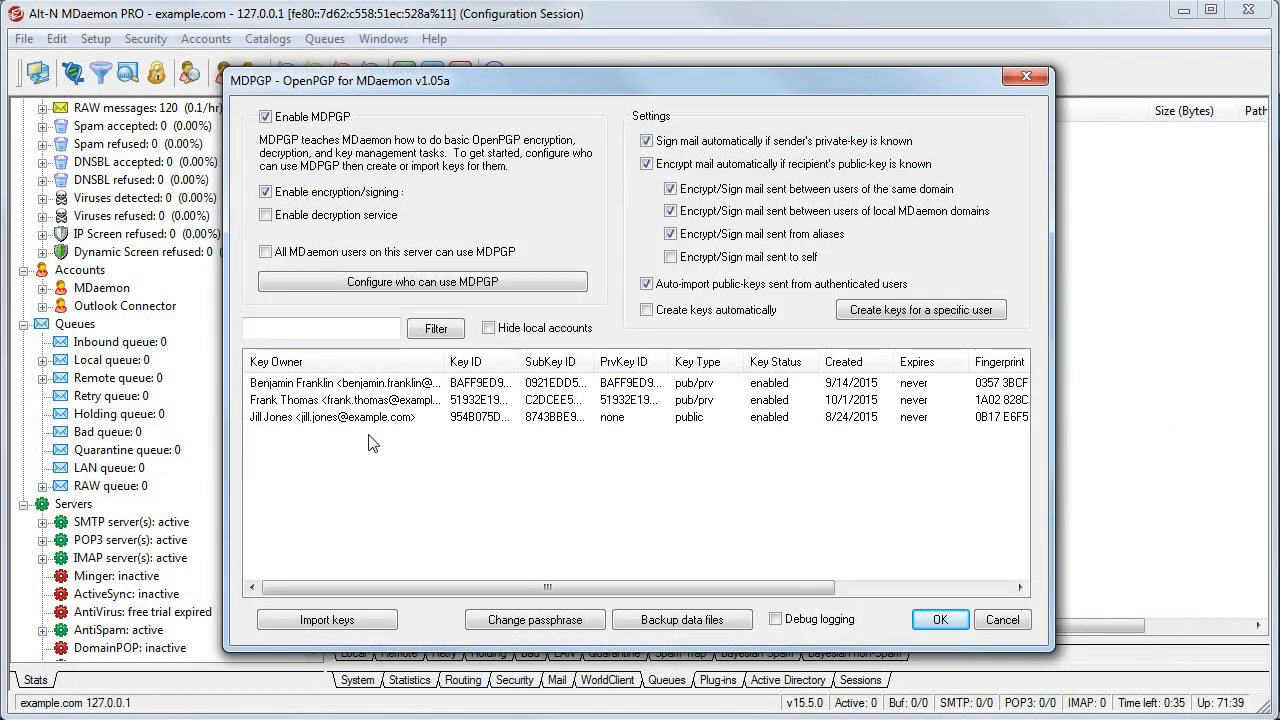
In MDaemon, view the management options for the public-only key and accept the MDPGP settings
right_click(382, 427)
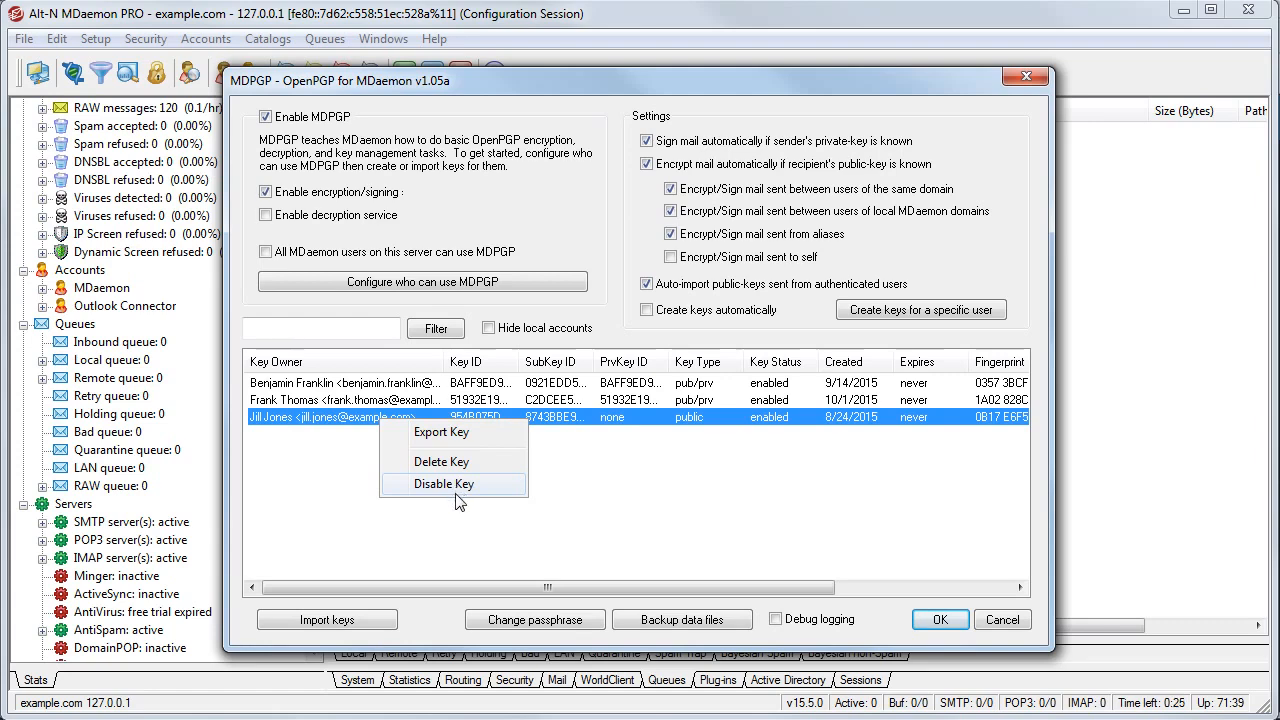
left_click(465, 535)
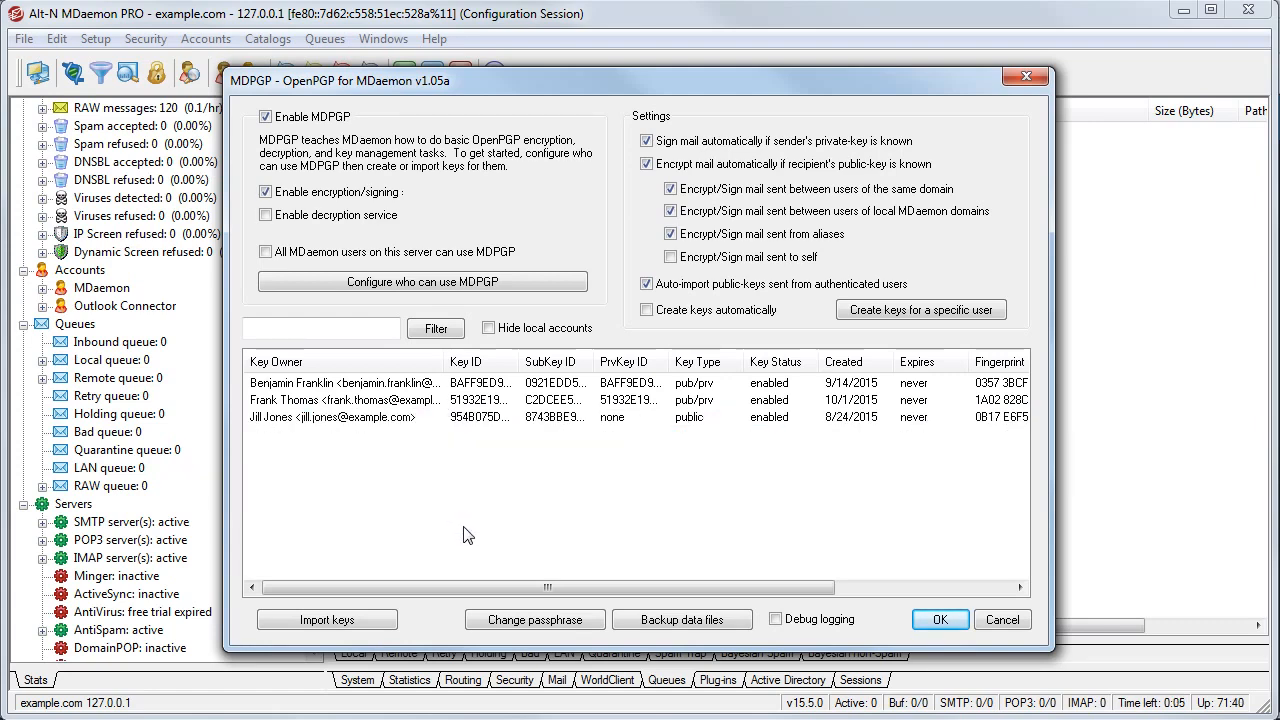
left_click(940, 620)
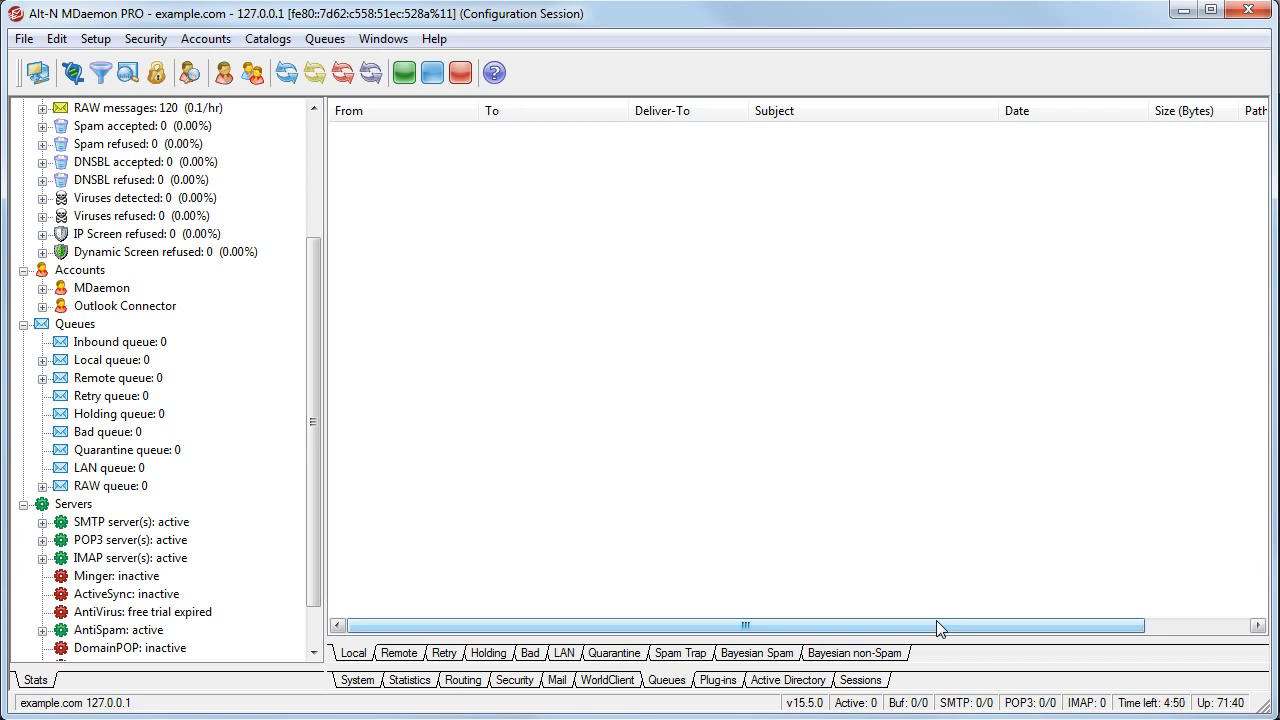
Start a new content filter rule with the condition that the TO header contains the CEO's e-mail address
left_click(153, 44)
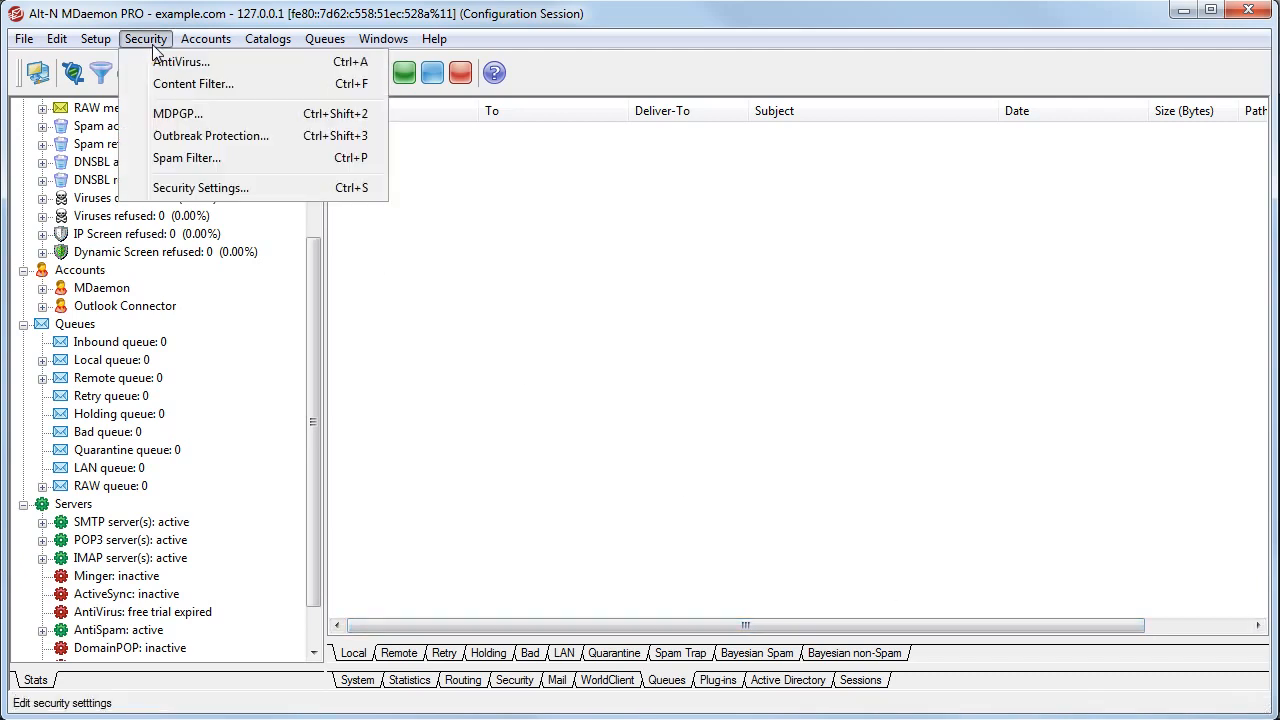
left_click(195, 85)
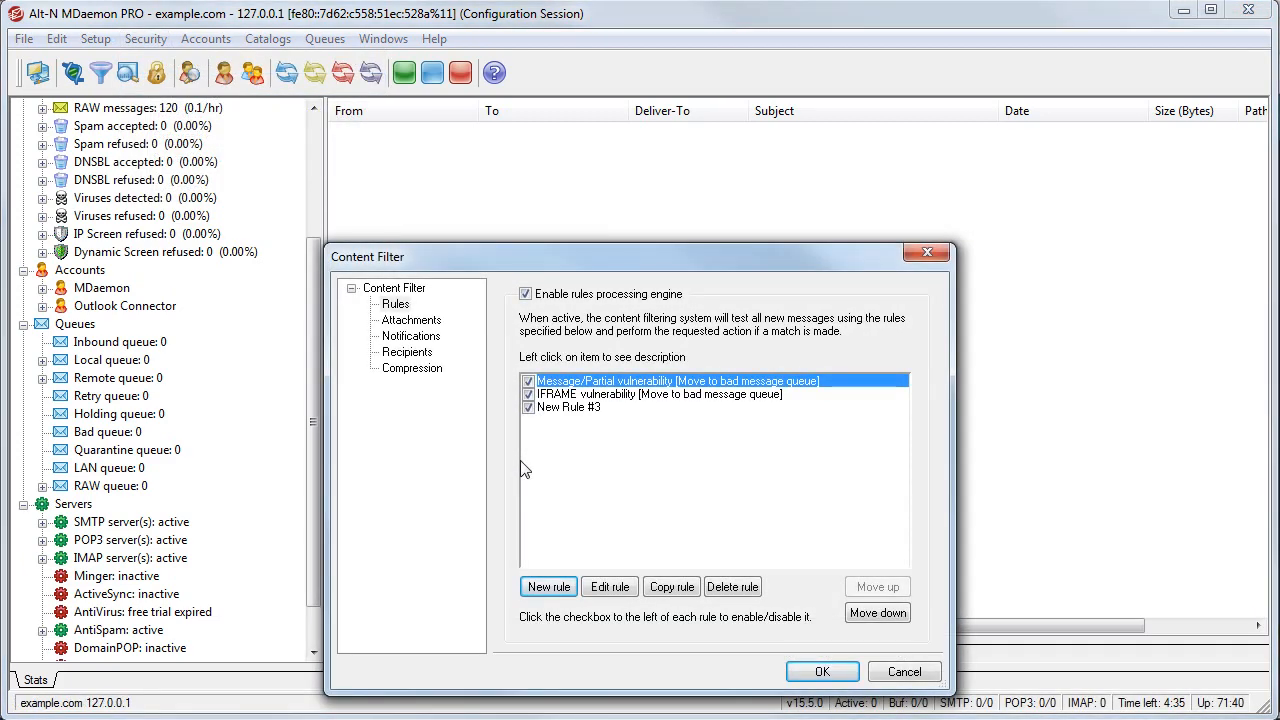
left_click(548, 588)
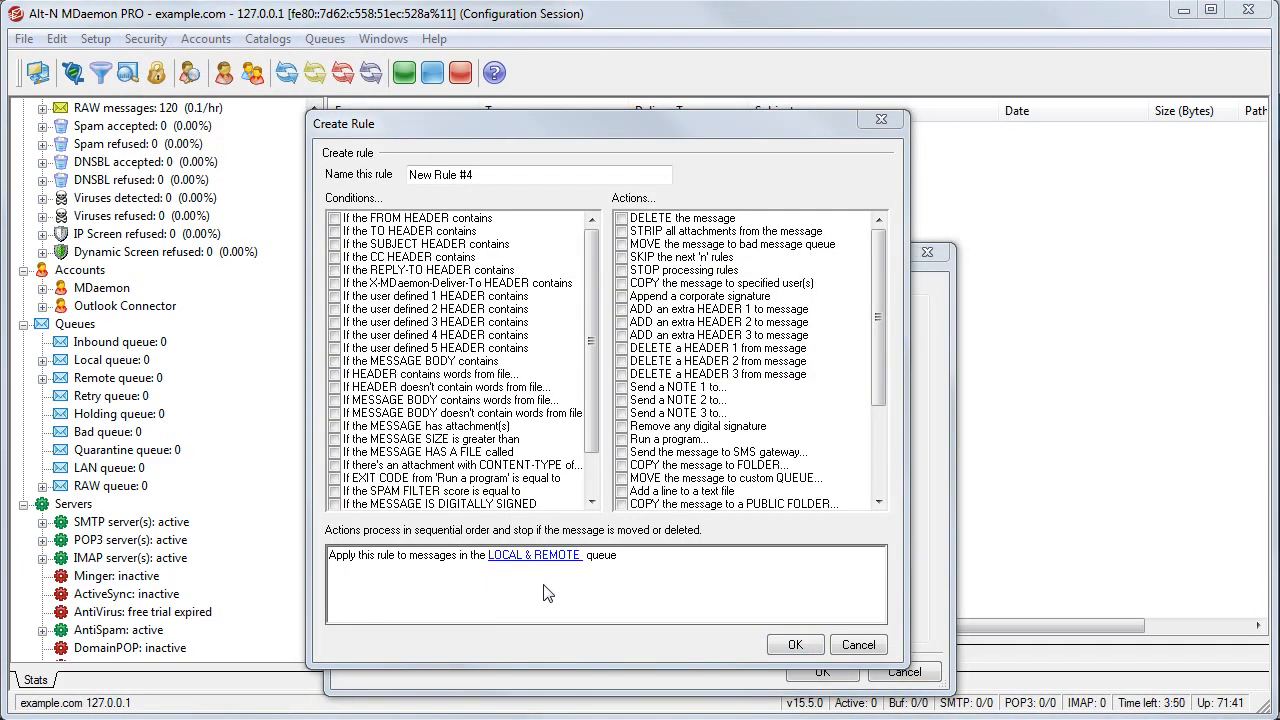
left_click(335, 231)
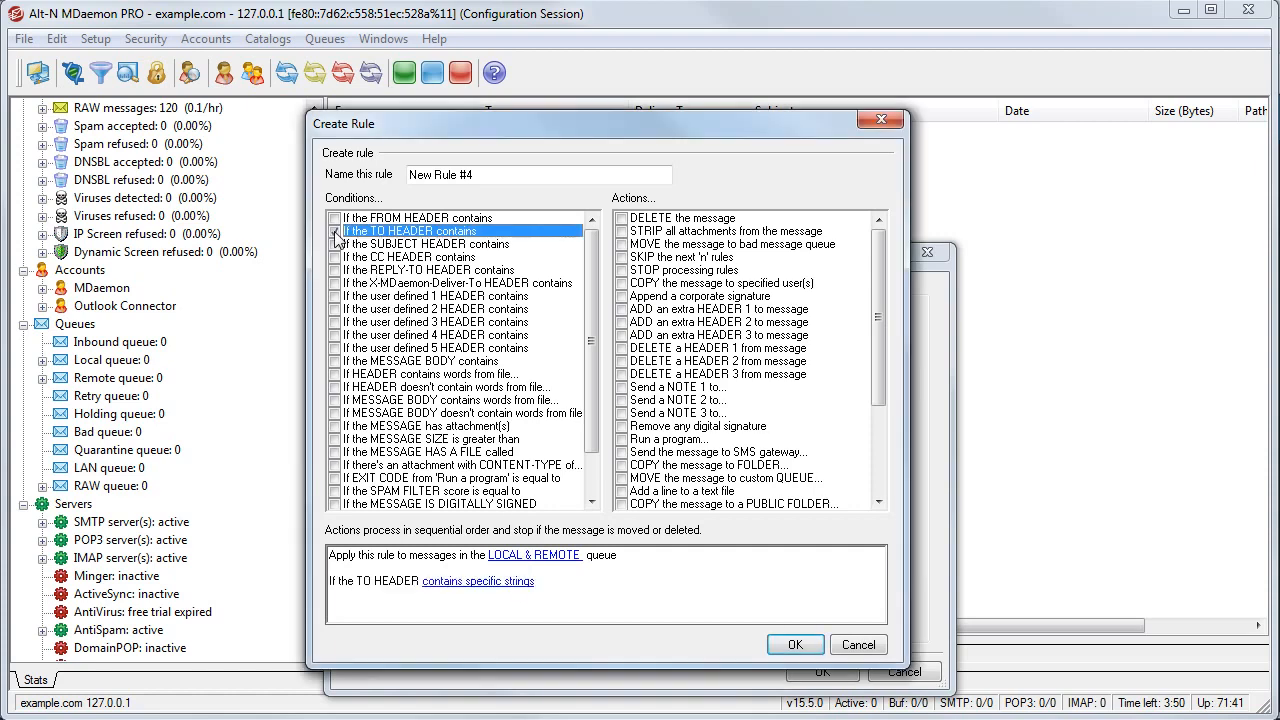
left_click(470, 582)
type("ceo@example.com")
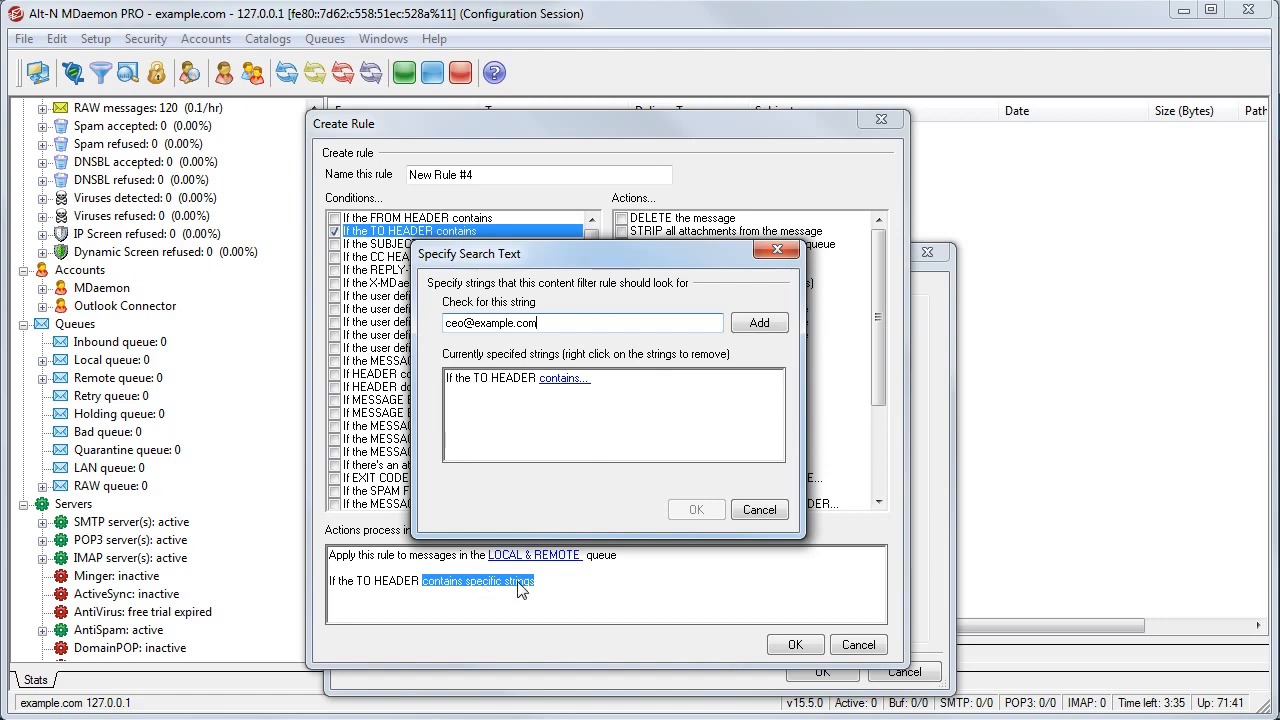
left_click(752, 327)
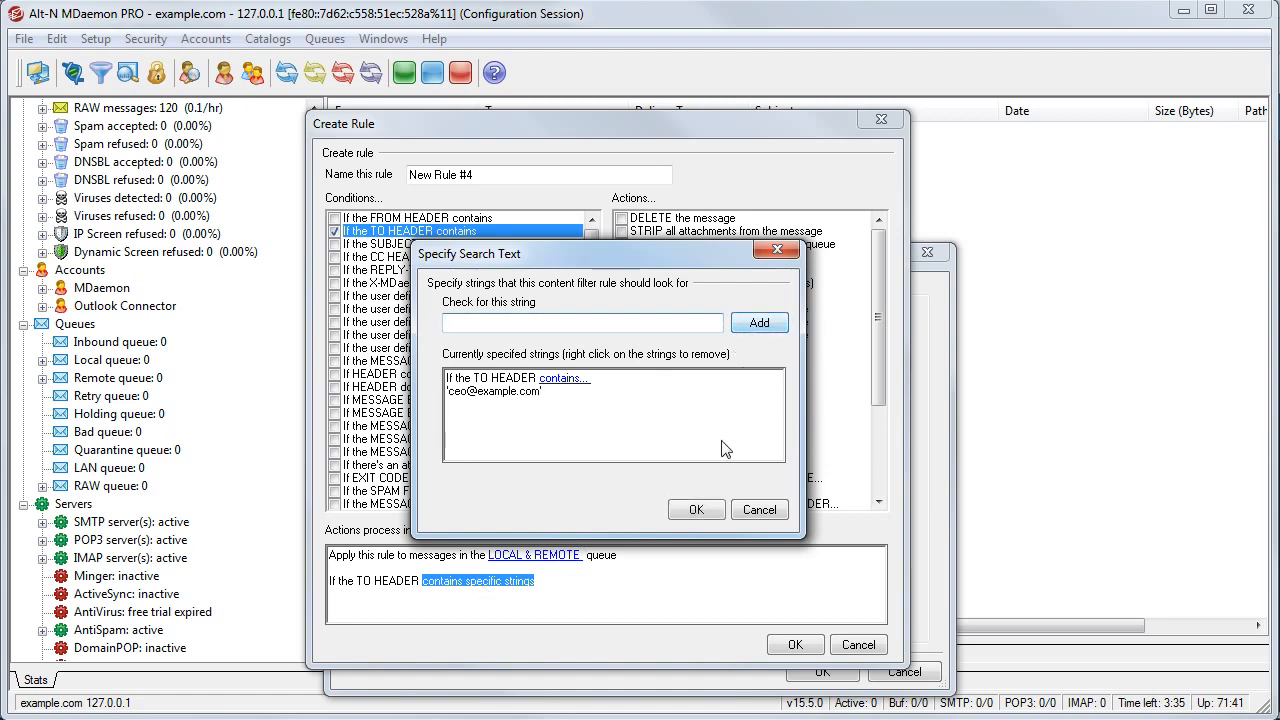
left_click(707, 507)
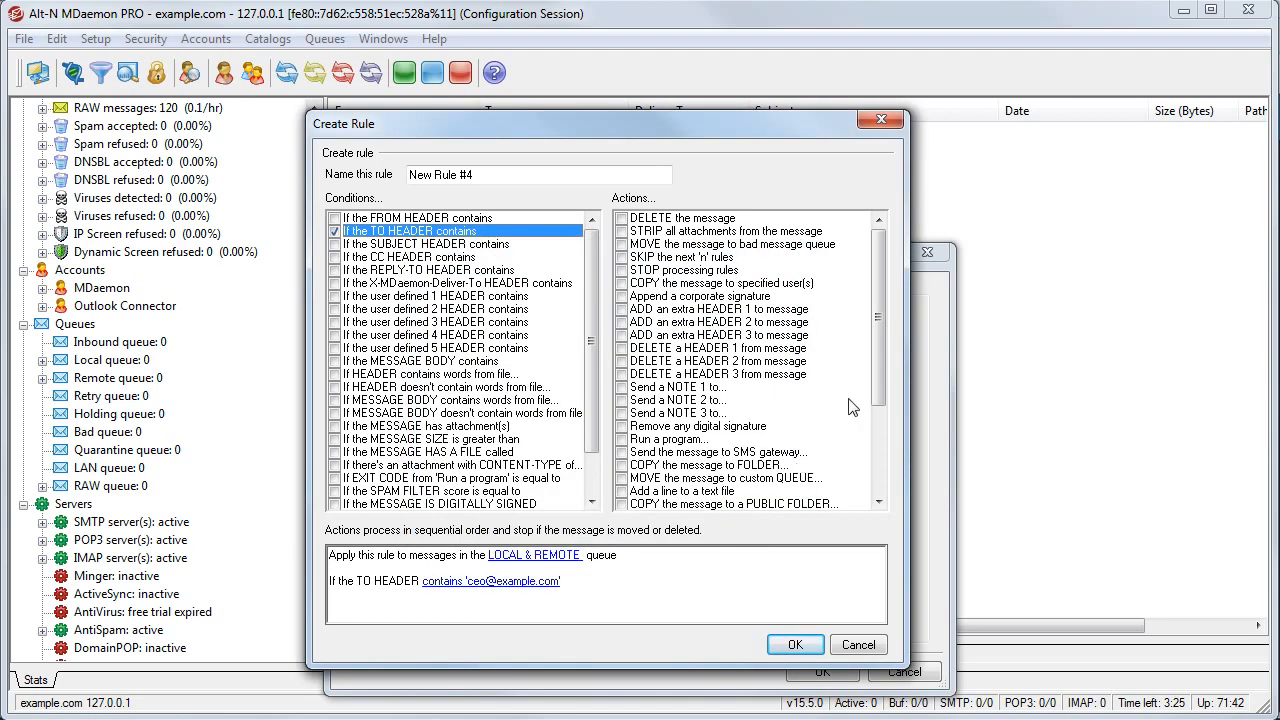
Add the rule actions "Encrypt message with user's public key" and "Decrypt message with user's private key"
left_click_drag(880, 369, 881, 470)
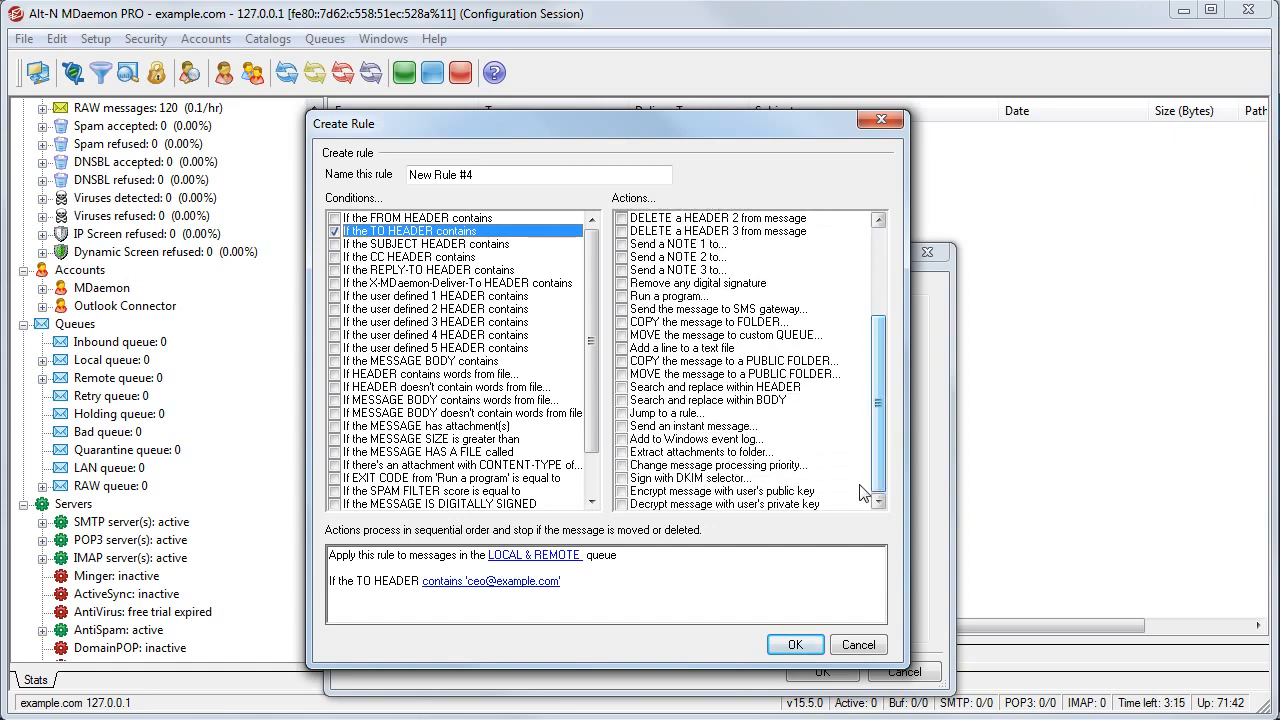
left_click(621, 492)
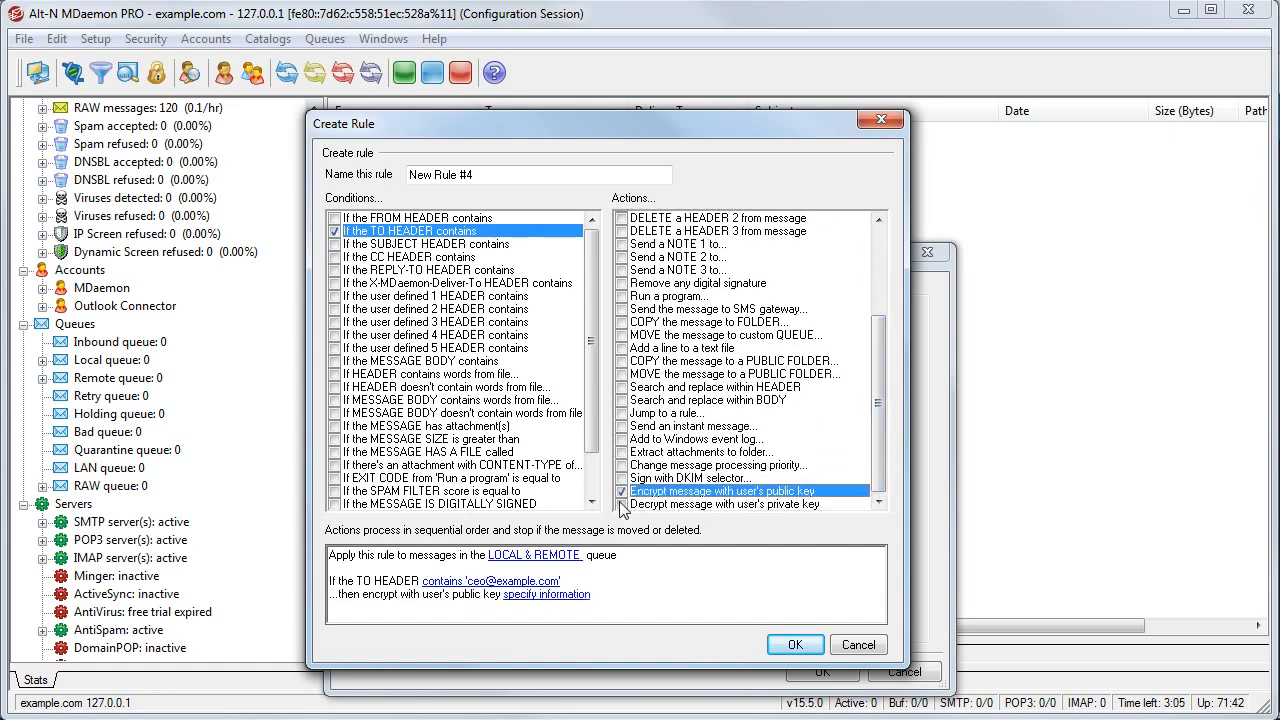
left_click(621, 505)
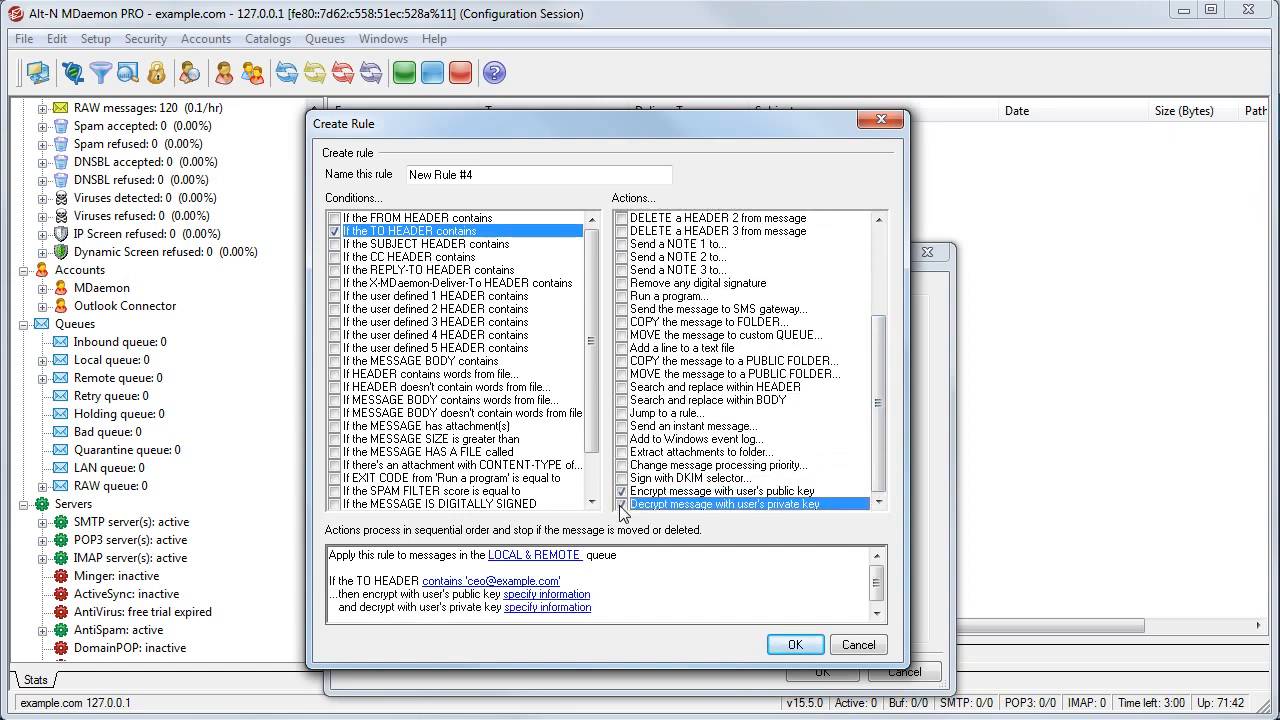
Assign the third listed key to the rule's encrypt action and the second listed key to its decrypt action
left_click(582, 595)
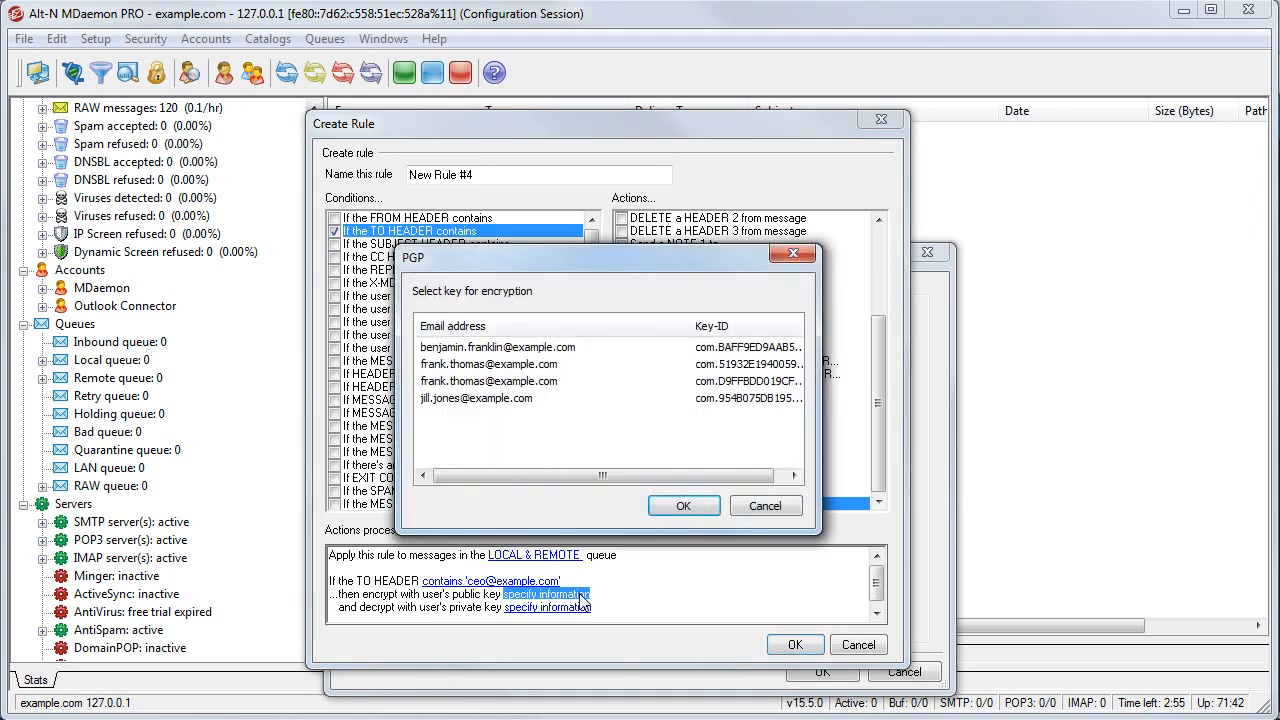
left_click(535, 387)
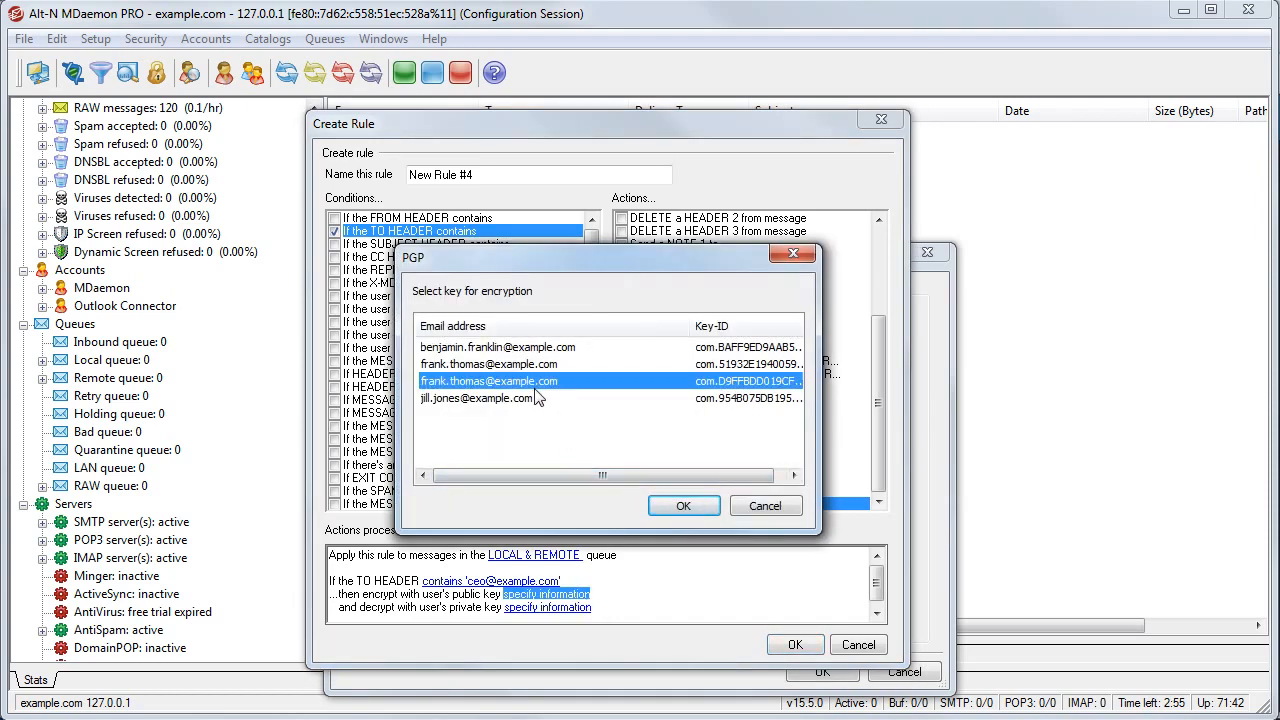
left_click(695, 508)
left_click(560, 609)
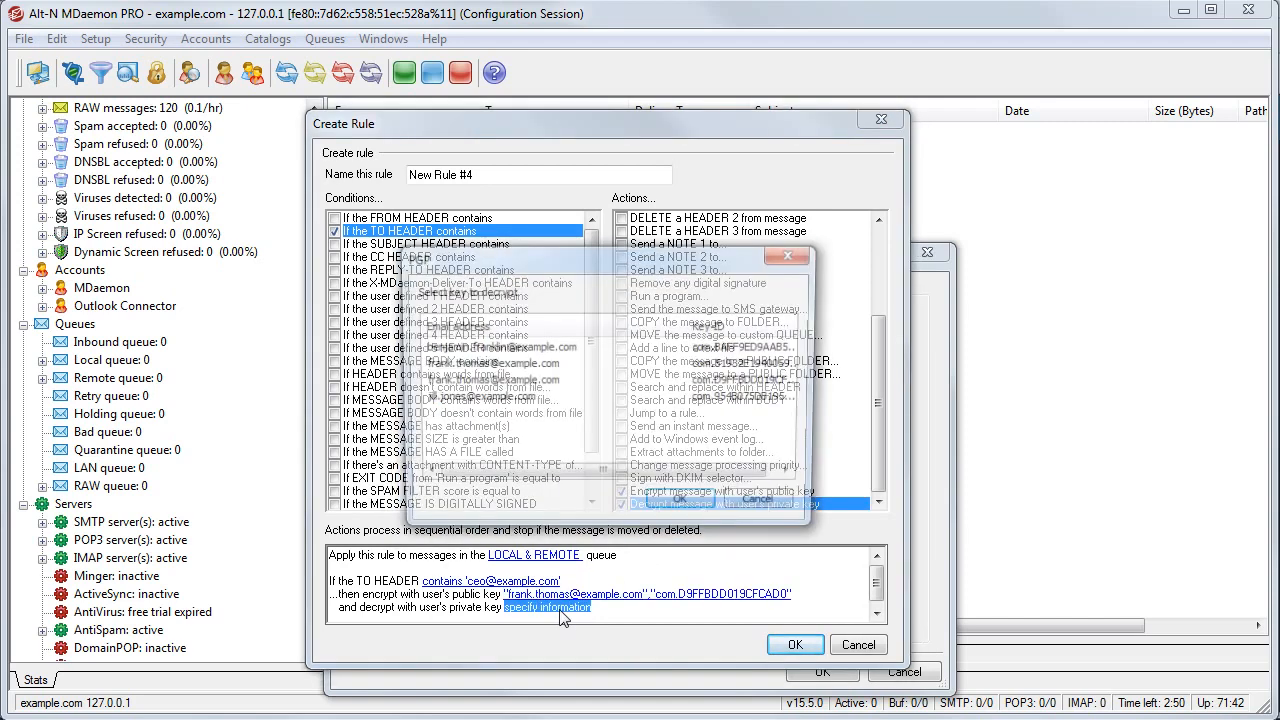
left_click(540, 366)
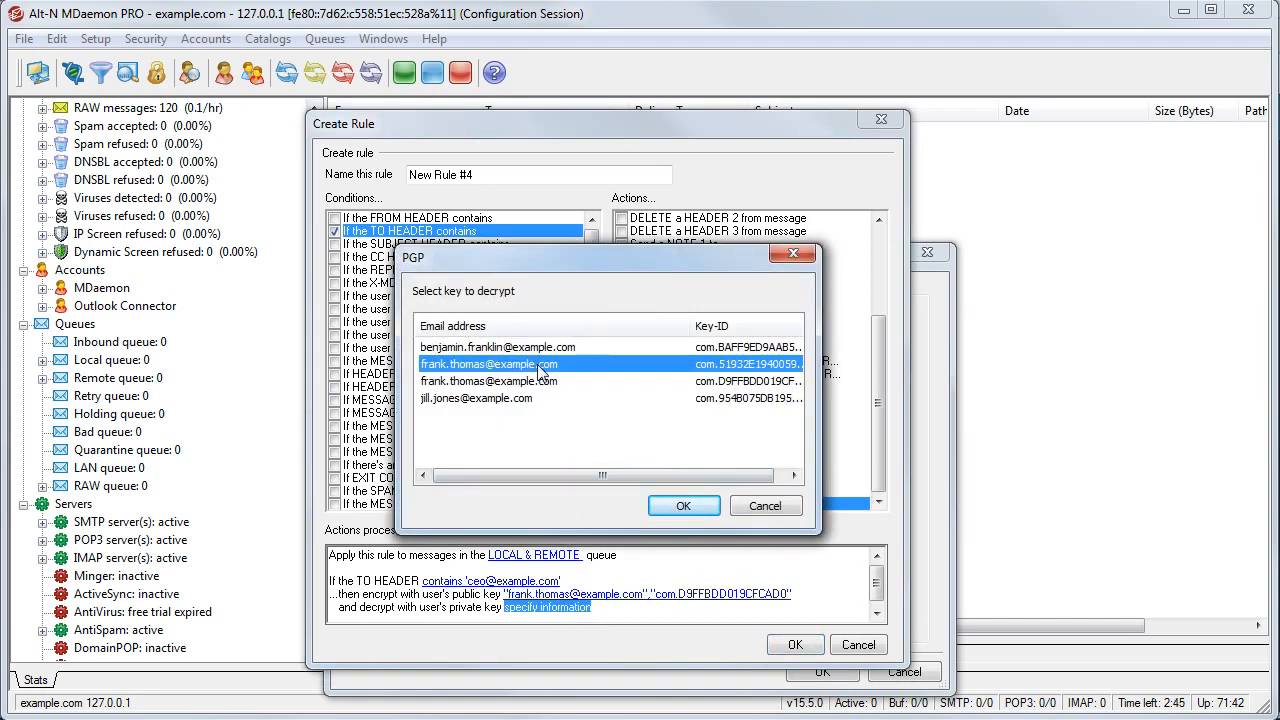
left_click(683, 505)
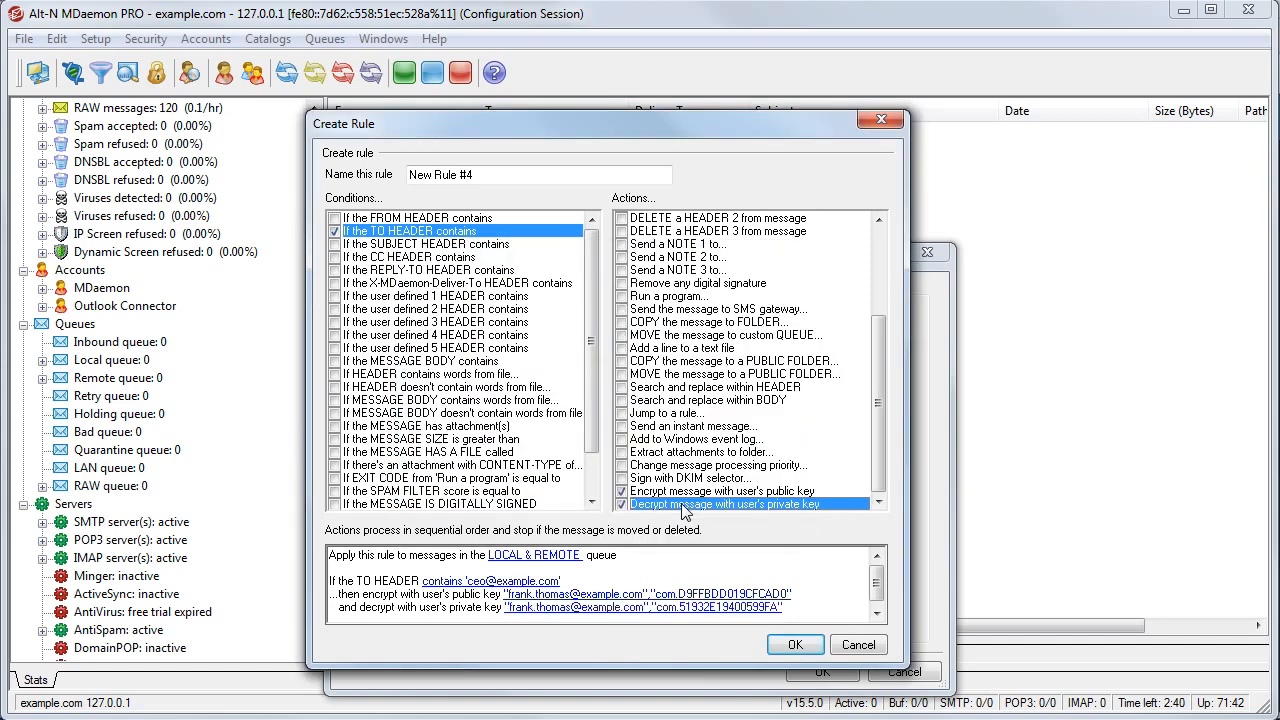
Name the new content filter rule "Encrypt" and save it
left_click_drag(480, 175, 410, 175)
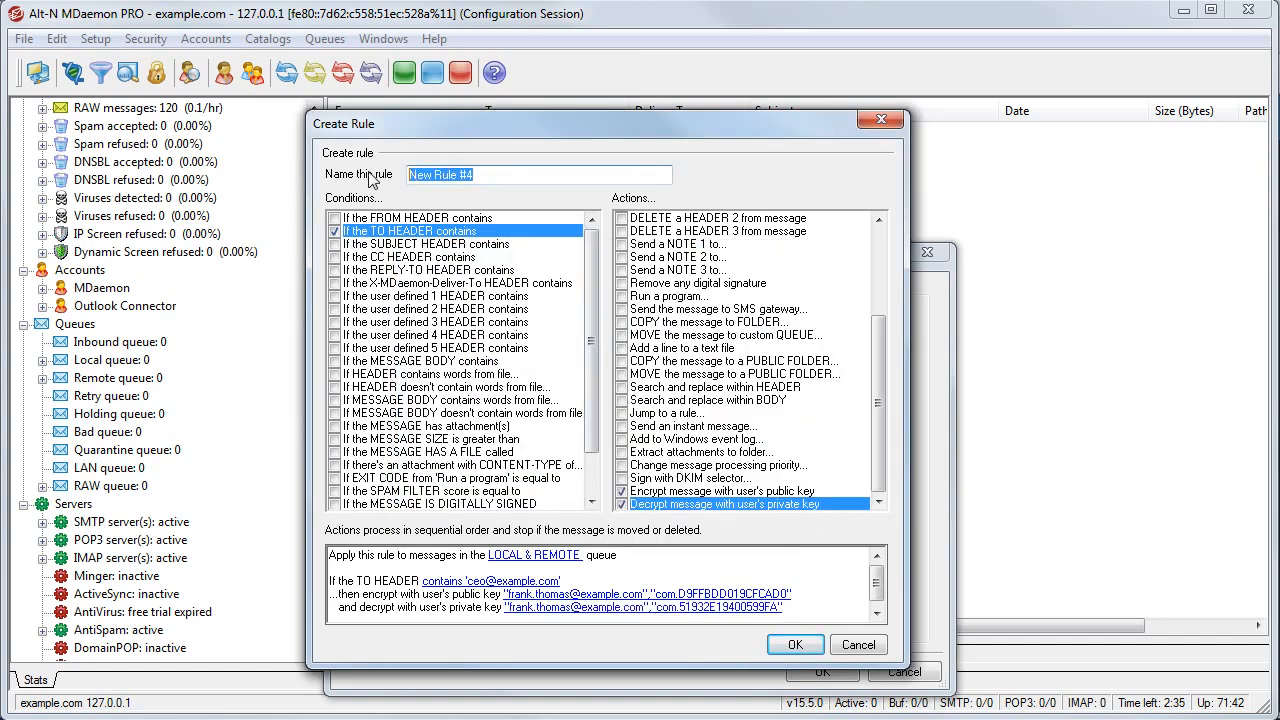
type("Encryp")
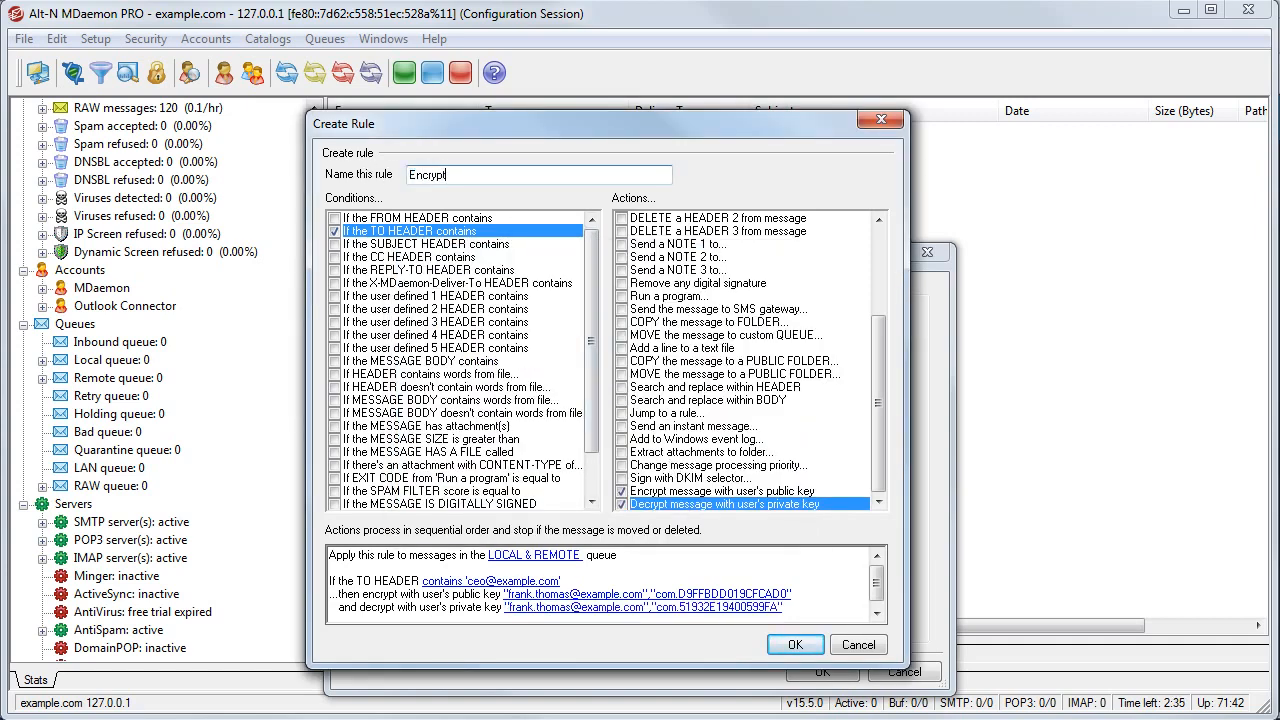
type("t")
left_click(798, 645)
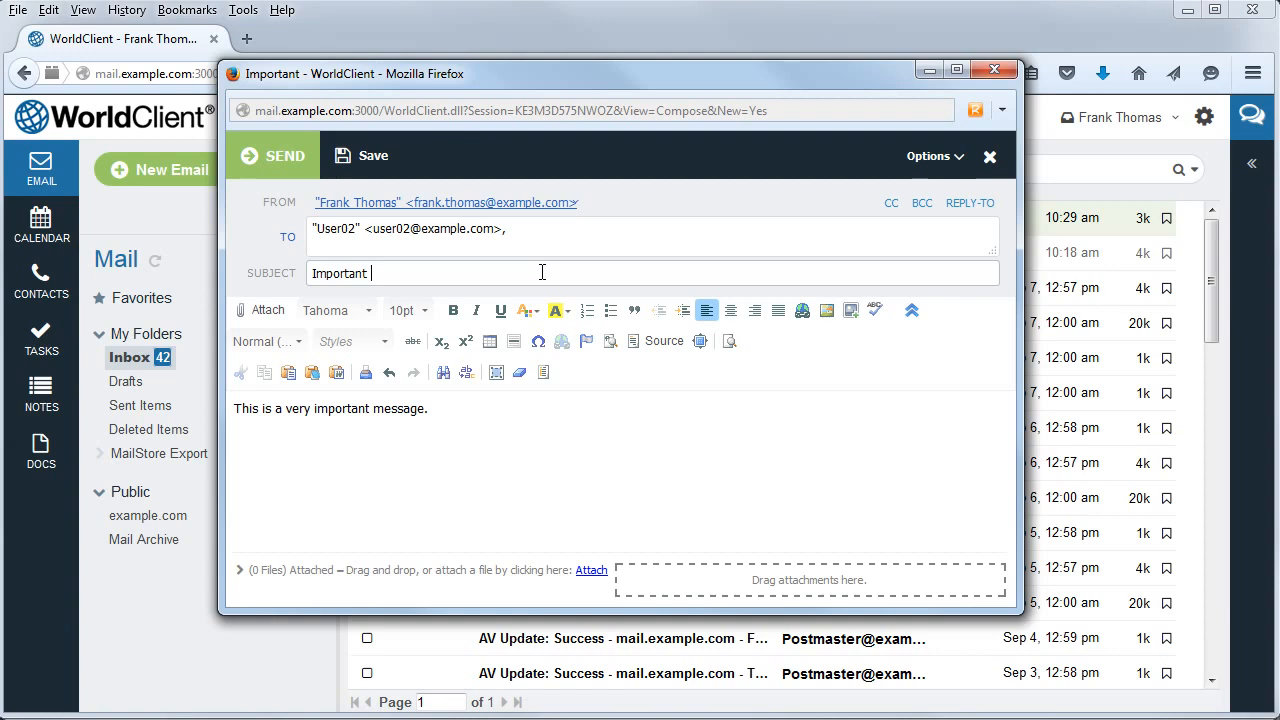
In WorldClient, add the command --pgpe after "Important" in the message subject and change it to --pgpx
type("--pgpe")
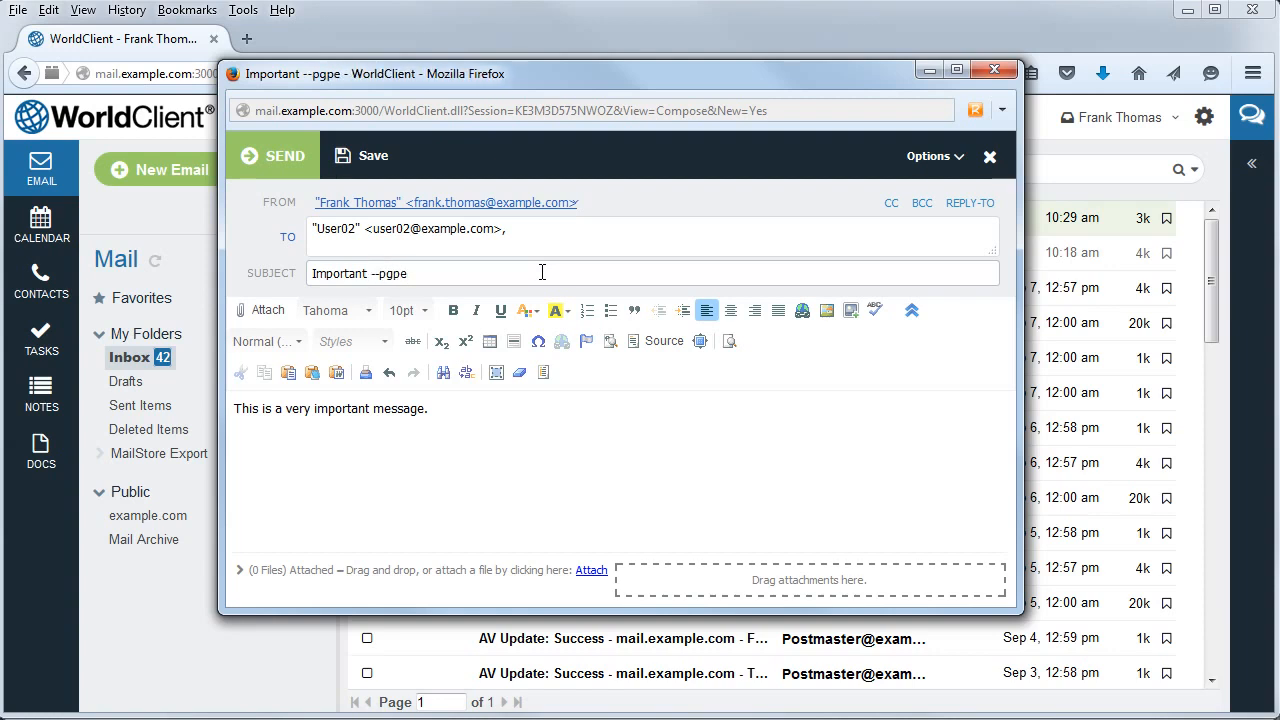
key("BackSpace")
type("x")
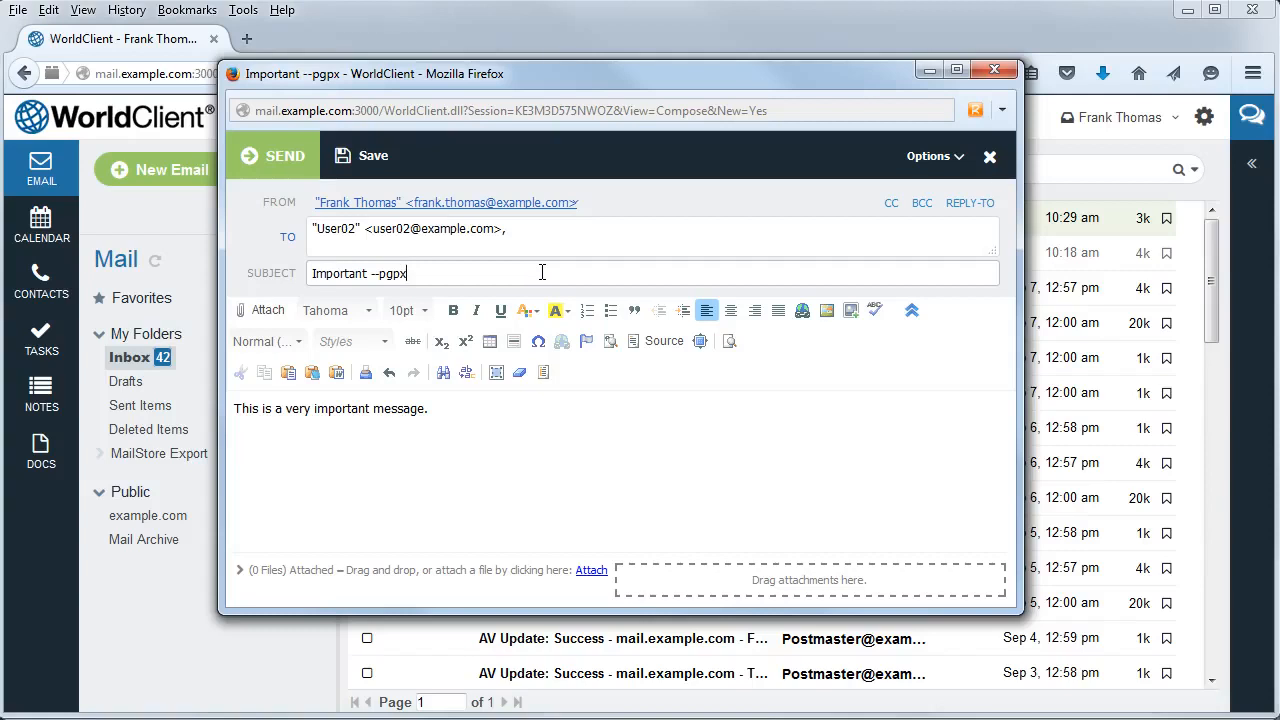
Change the subject's command to --pgpk and add the recipient's e-mail address to it
key("BackSpace")
type("k")
type("-user02@example.com")
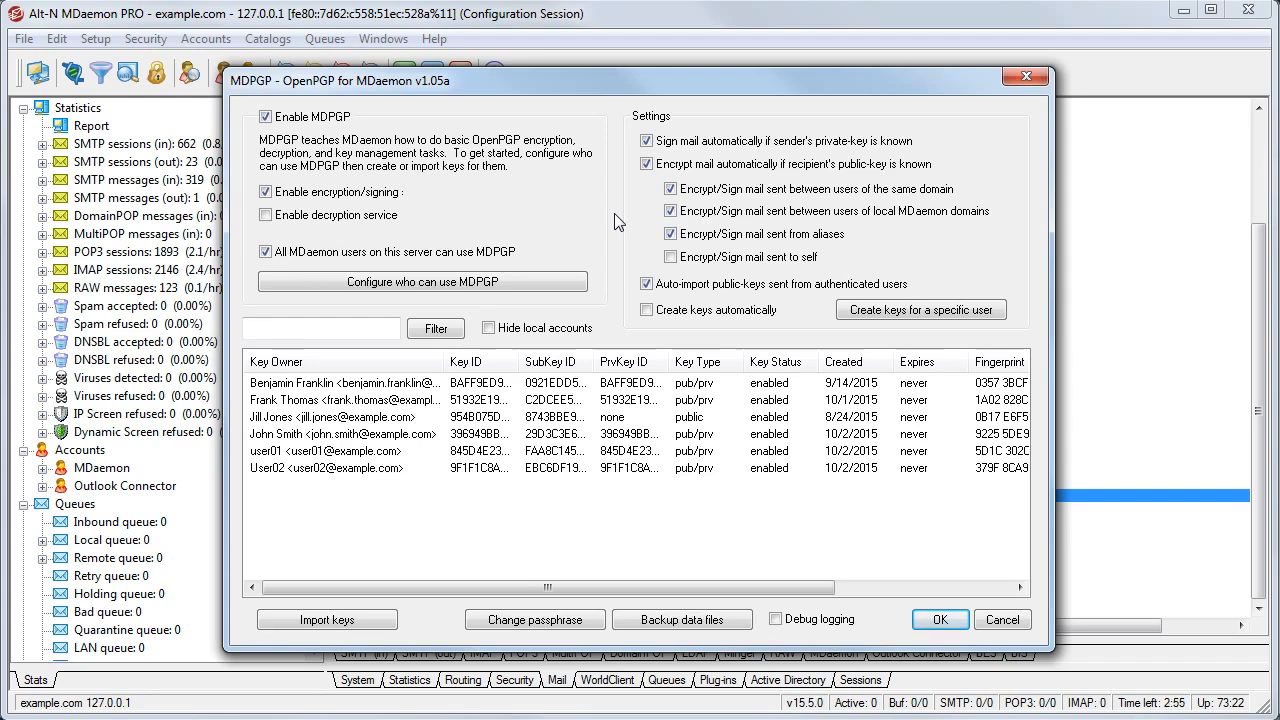
In MDaemon's MDPGP settings, open the passphrase change and cancel it, and back up the public- and private-key data files
left_click(557, 611)
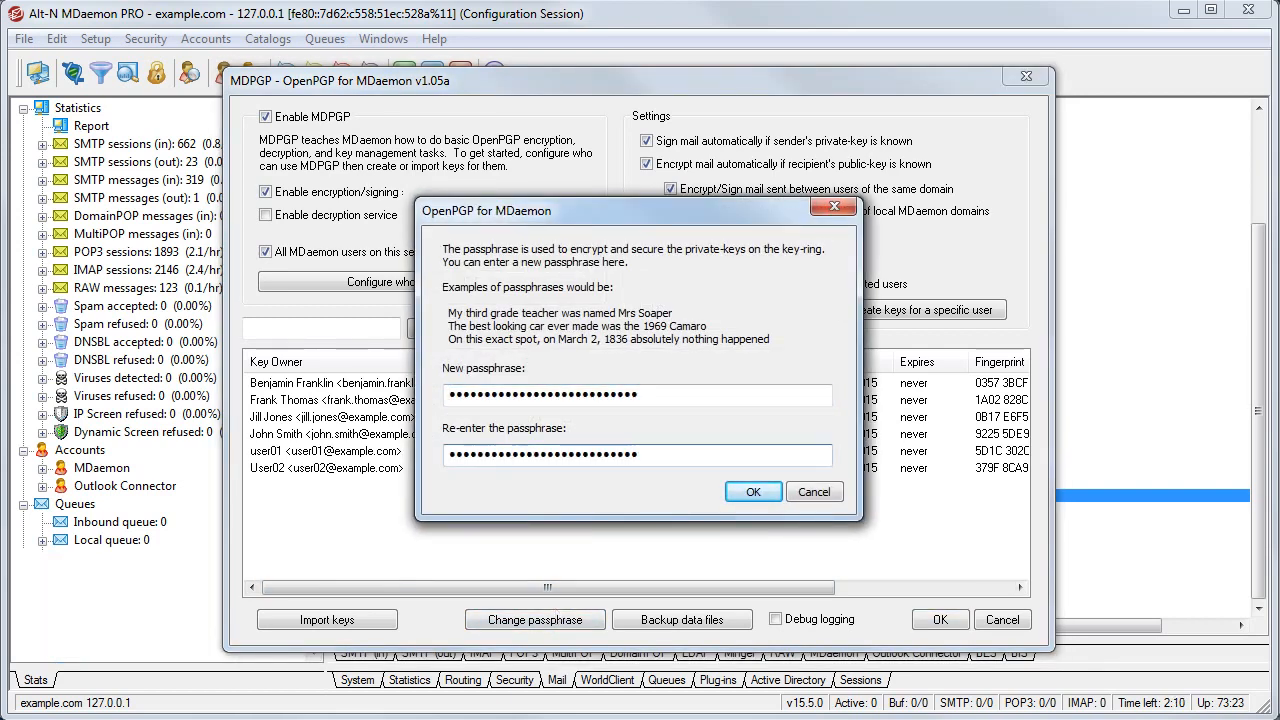
left_click(814, 491)
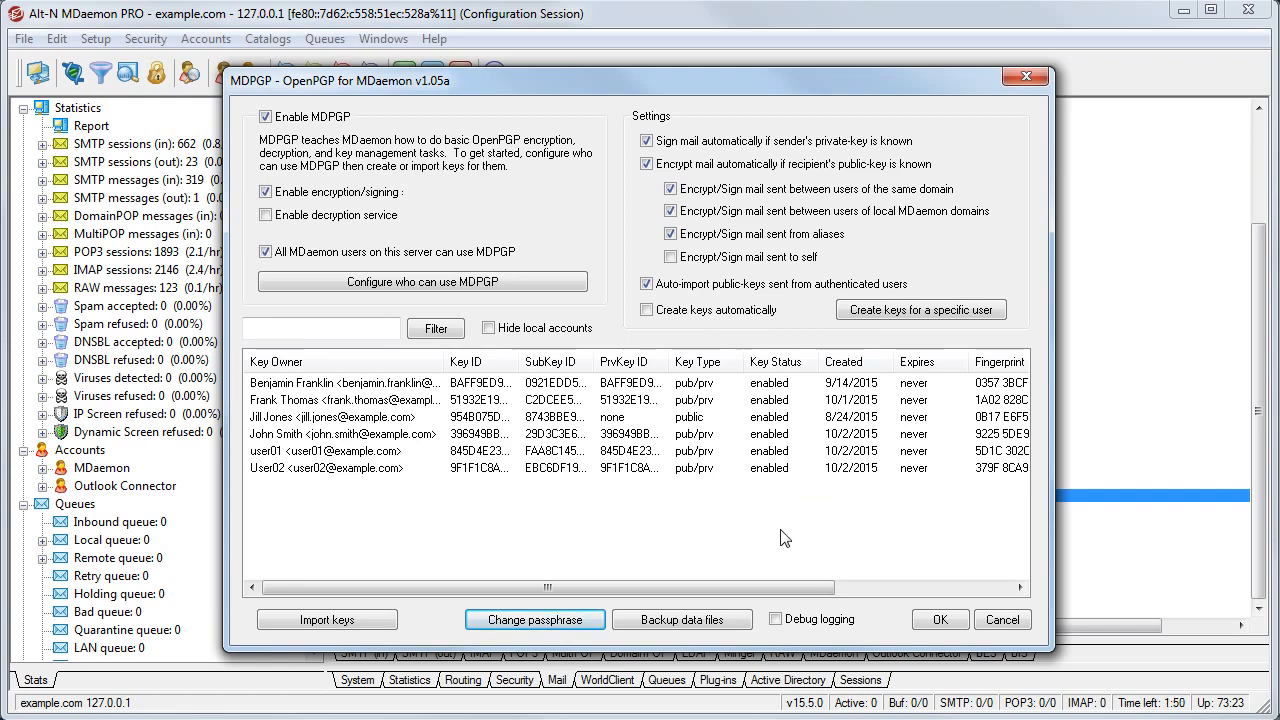
left_click(706, 621)
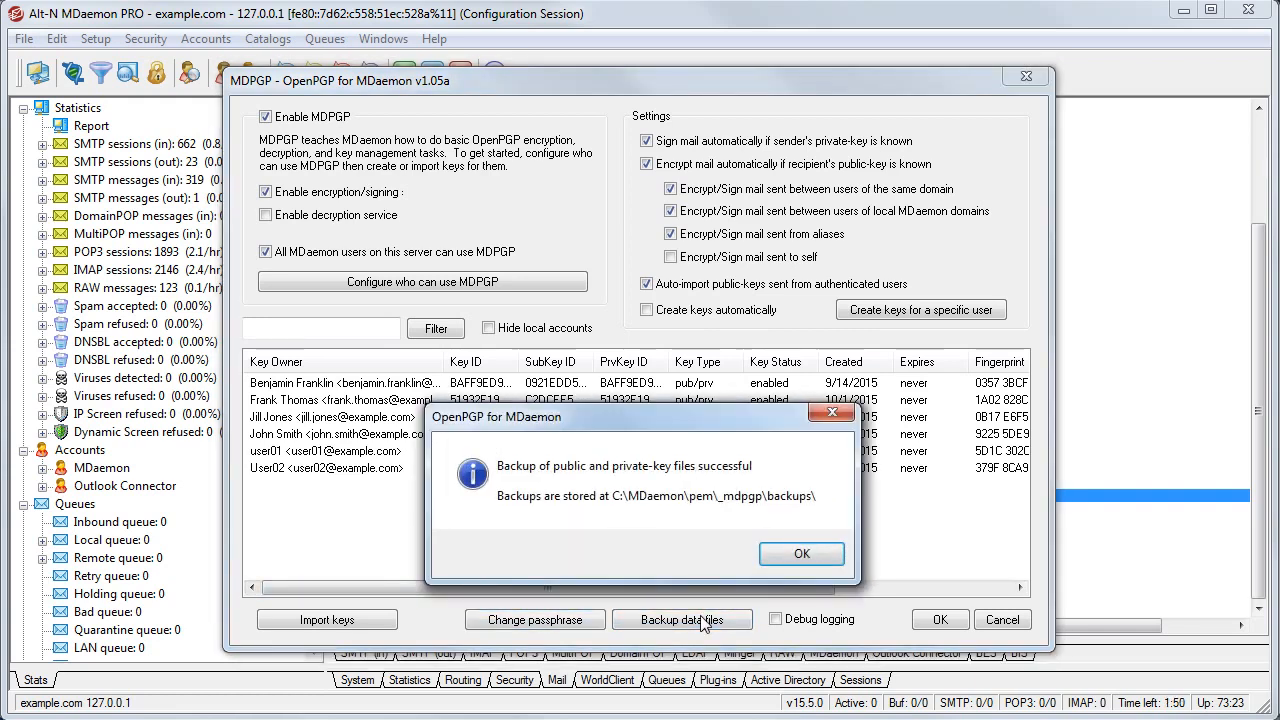
left_click(808, 557)
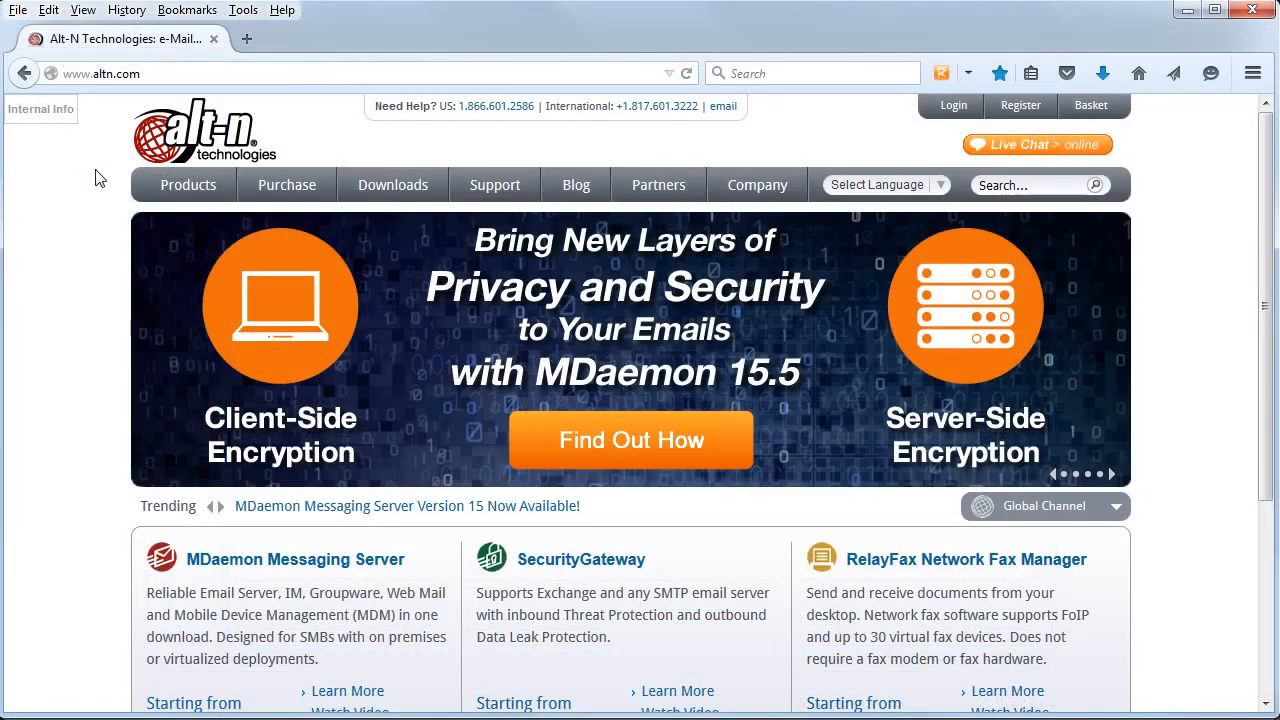
On the Alt-N website in Firefox, open MDaemon's Email Encryption feature page and the MDaemon Messaging Server download page
mouse_move(170, 188)
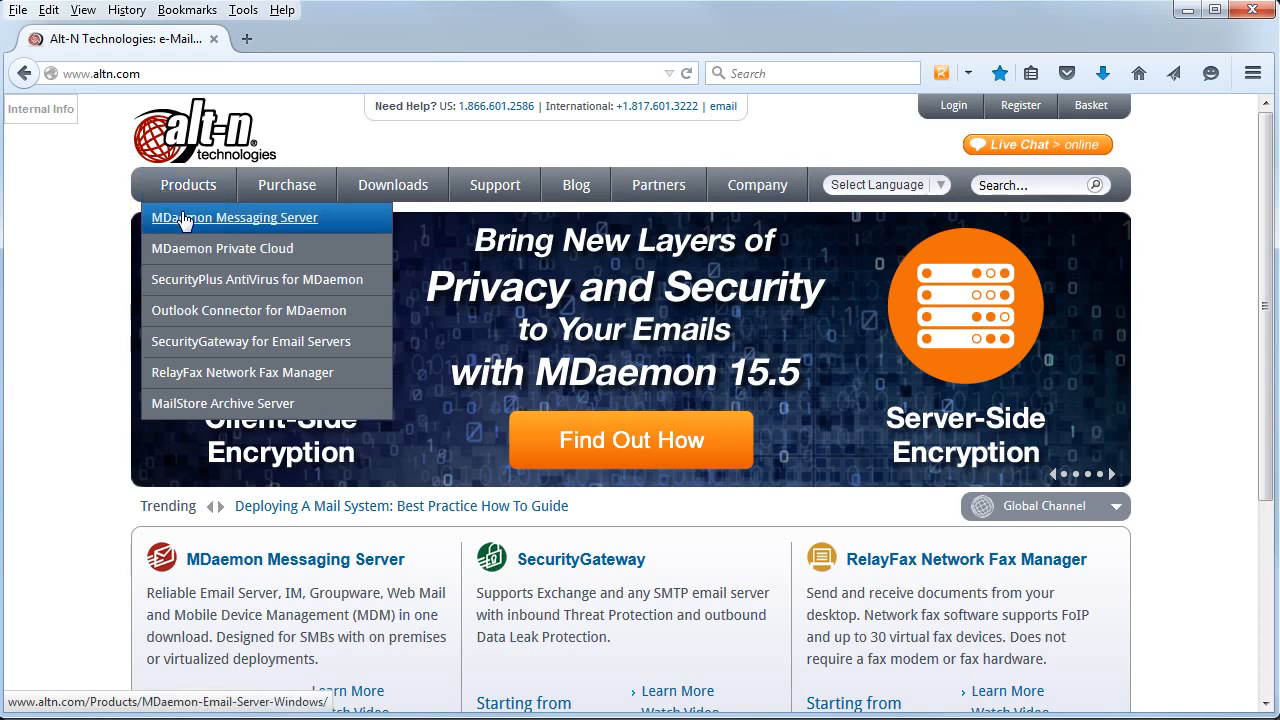
left_click(183, 218)
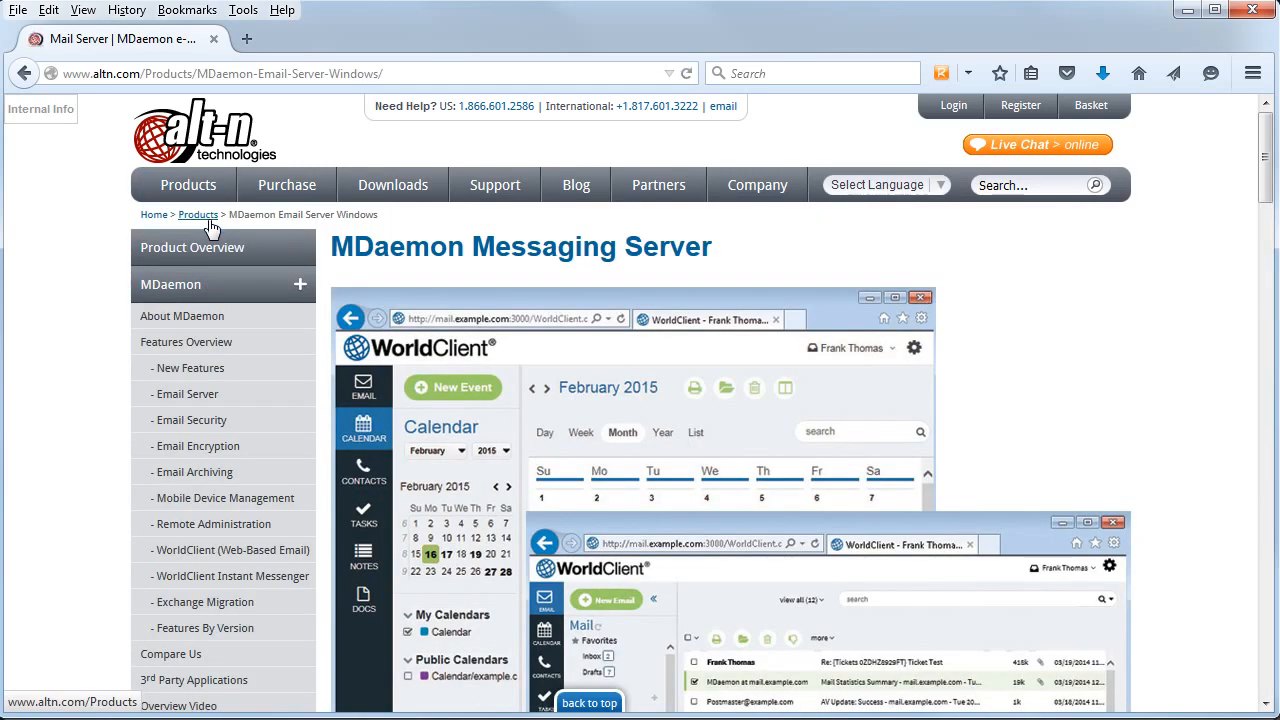
left_click(200, 453)
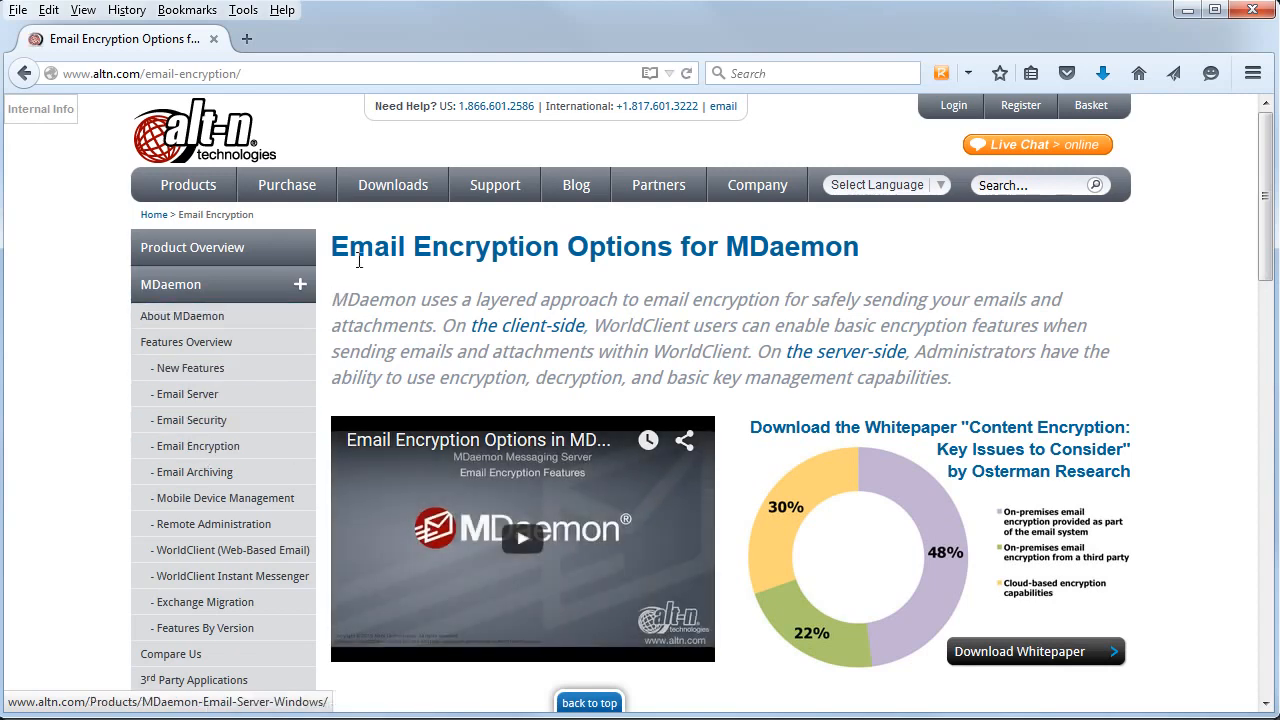
mouse_move(392, 192)
left_click(413, 220)
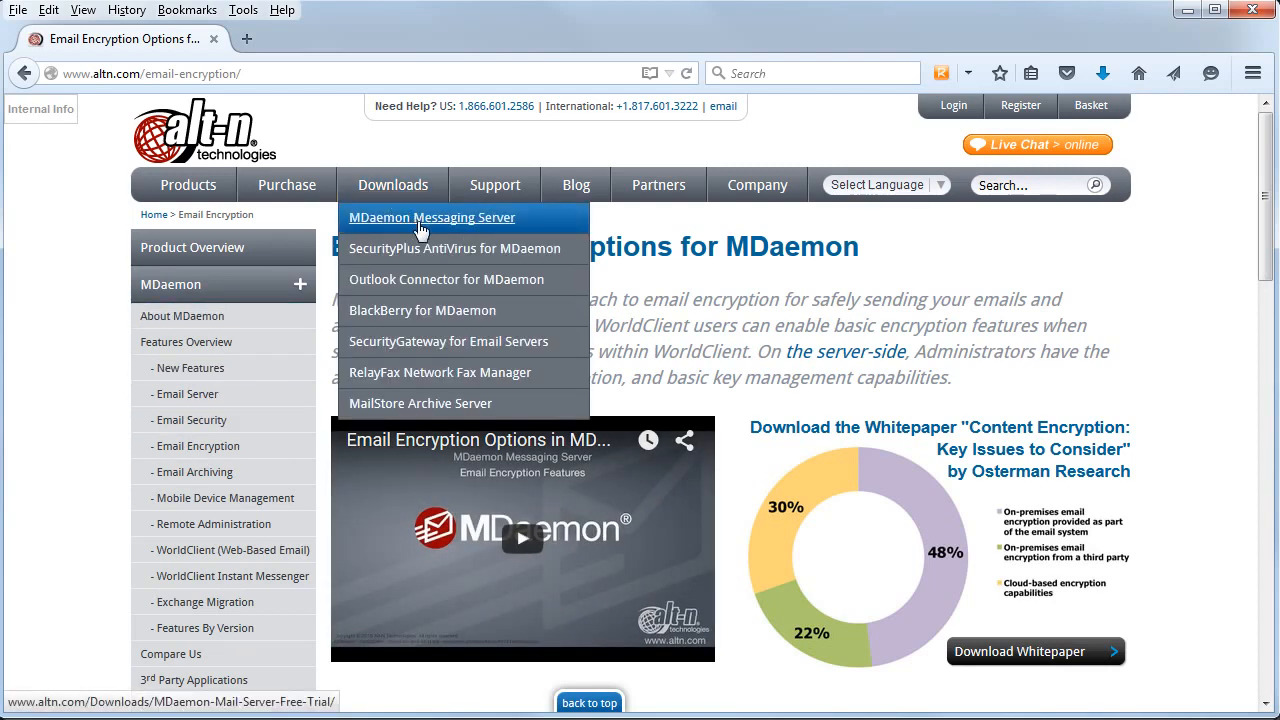